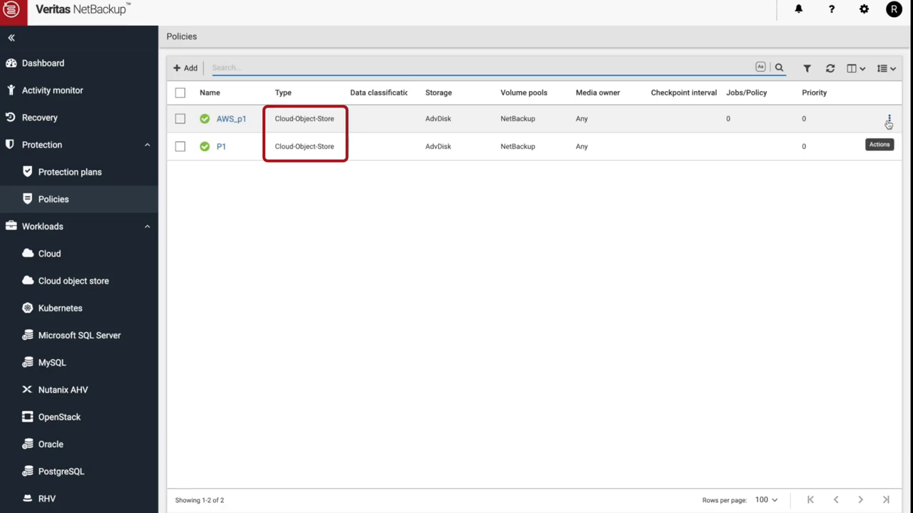
Run a manual backup of policy AWS_p1 with the full schedule for dnddemo-bucket-1, dnddemo-bucket-2 and dnddemo-bucket-3, and open the activity monitor.
click(888, 122)
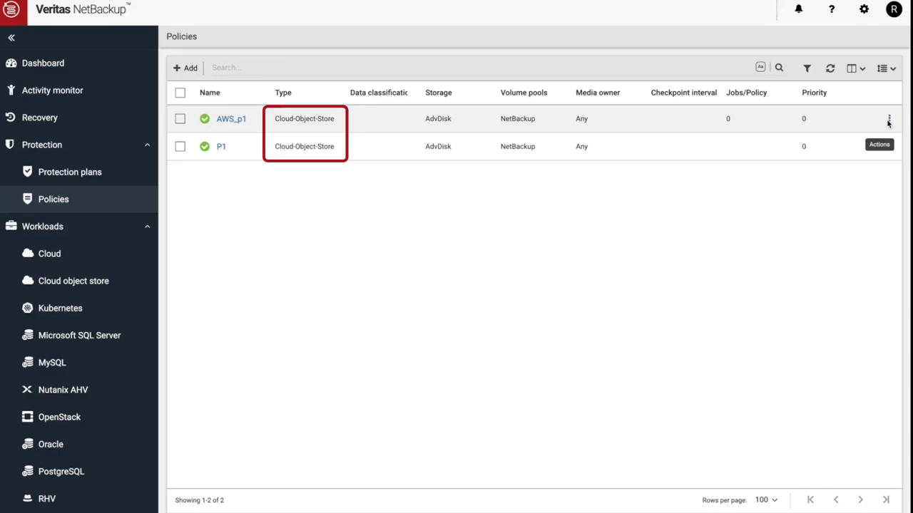
click(889, 122)
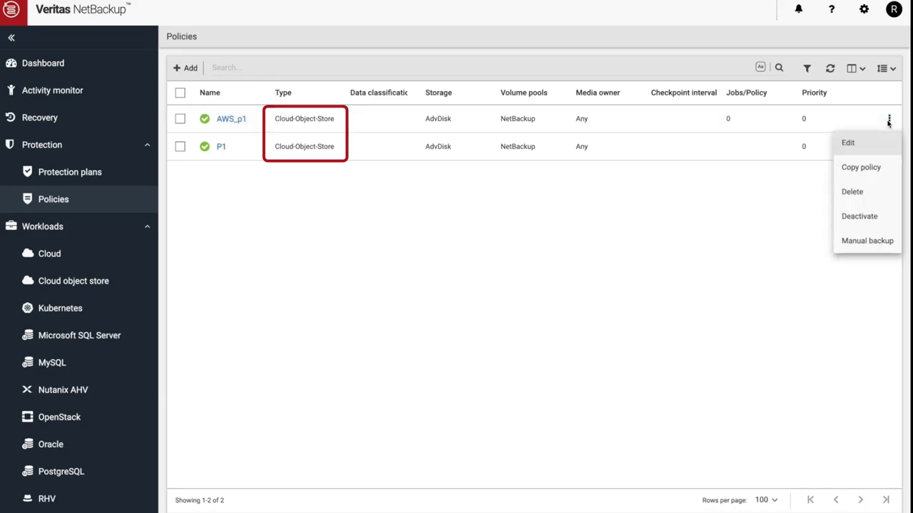
click(885, 242)
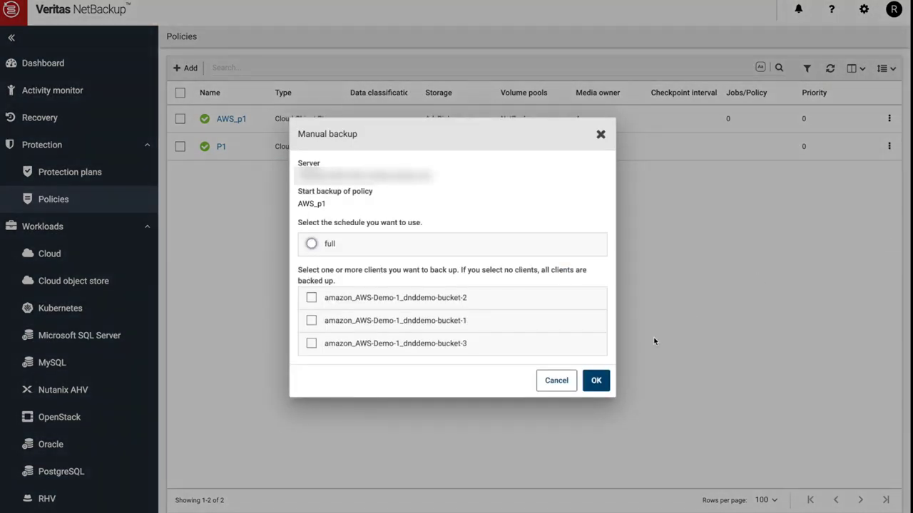
click(312, 244)
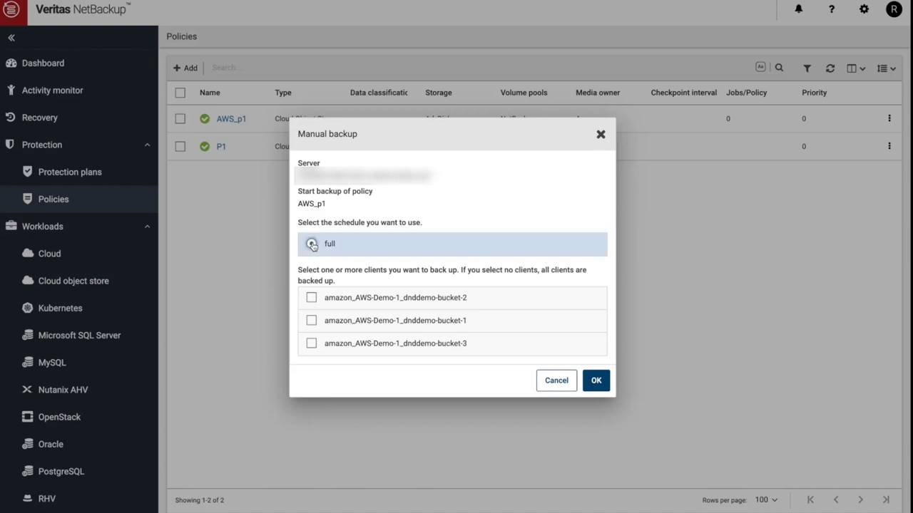
click(311, 298)
click(312, 321)
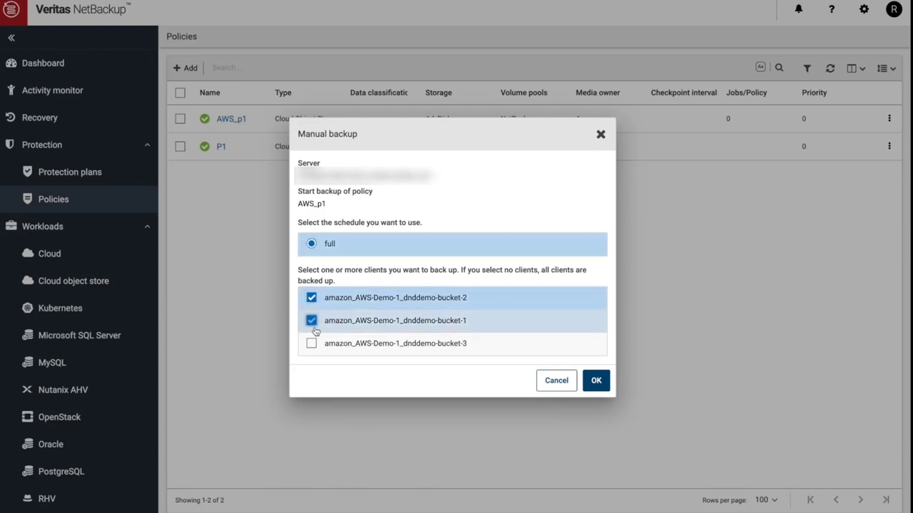
click(312, 345)
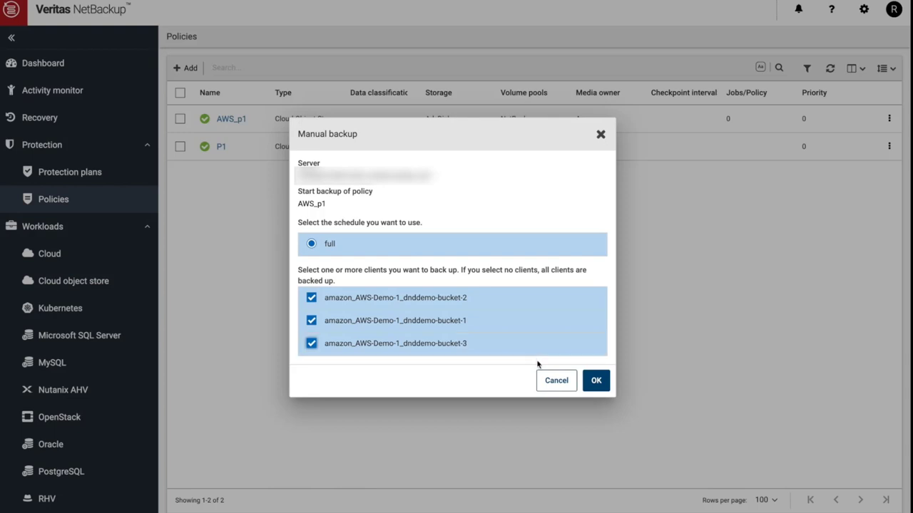
click(595, 381)
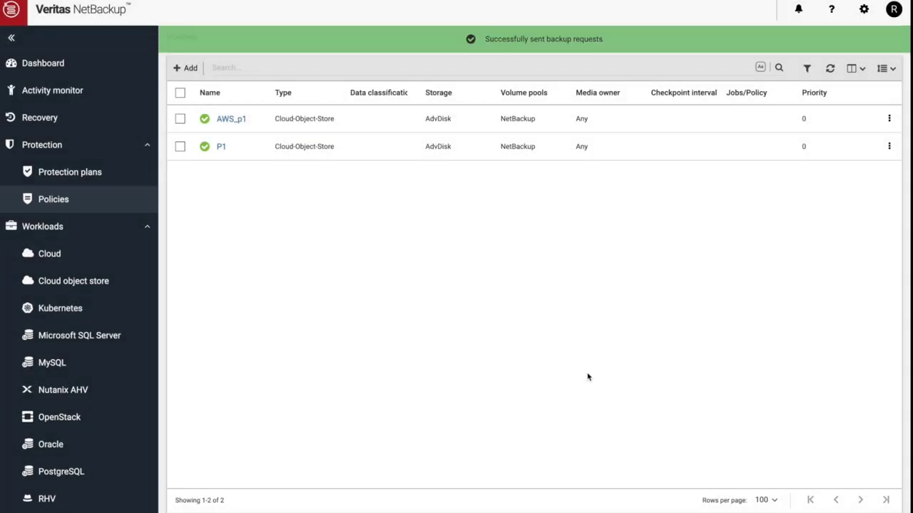
click(63, 92)
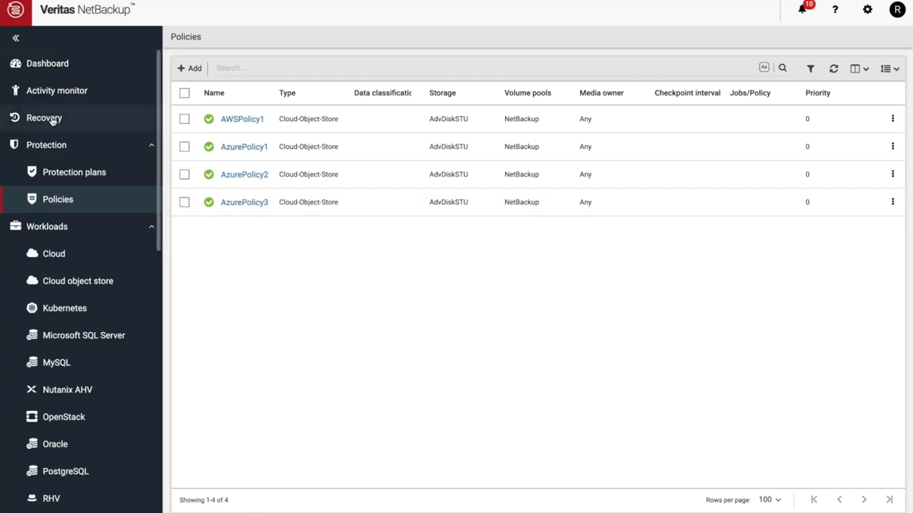
Start a regular recovery with policy type Cloud-Object-Store for the demo-1 container of AzureAccount1.
click(52, 121)
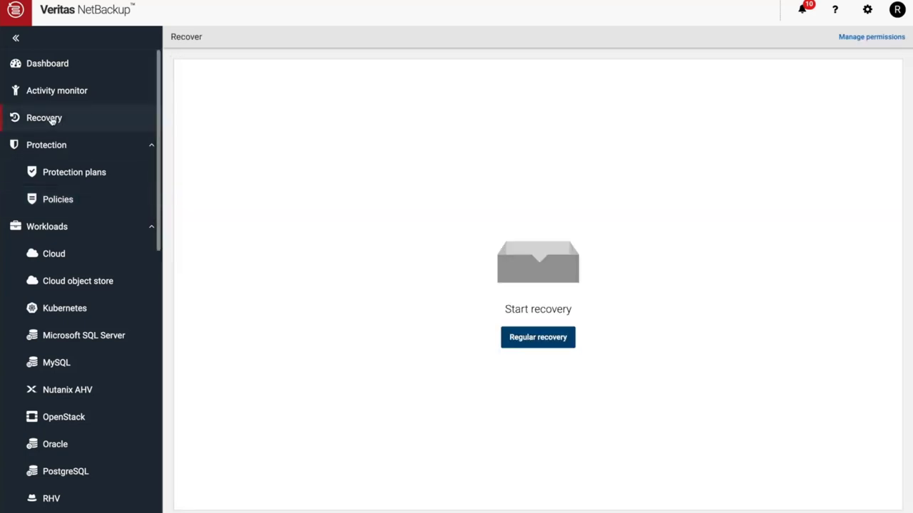
click(538, 342)
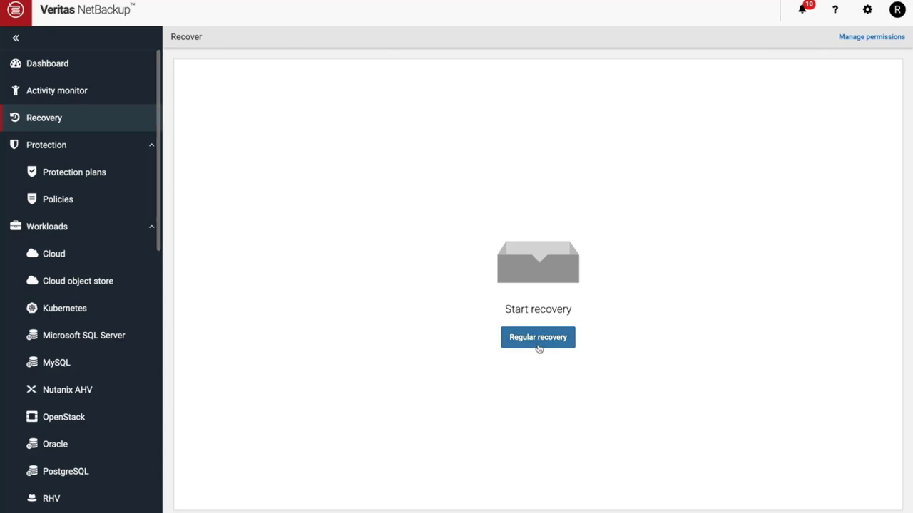
click(295, 243)
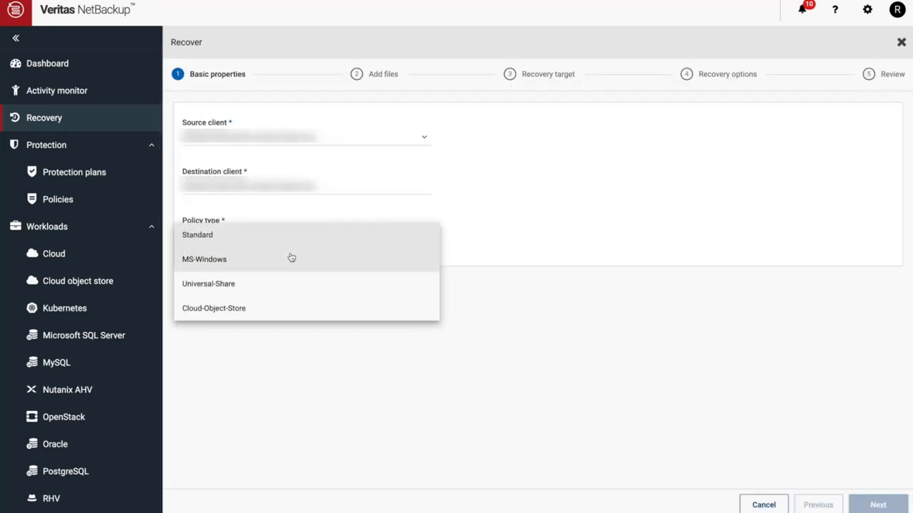
click(279, 308)
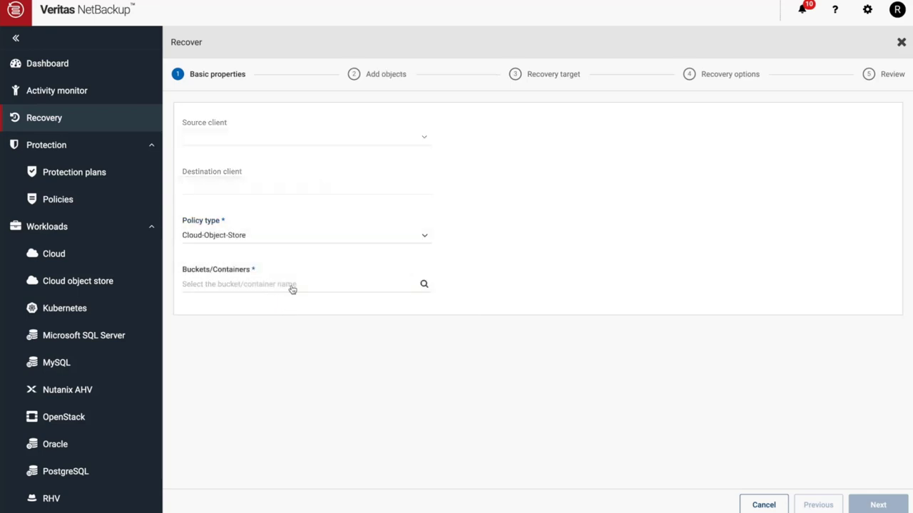
click(292, 288)
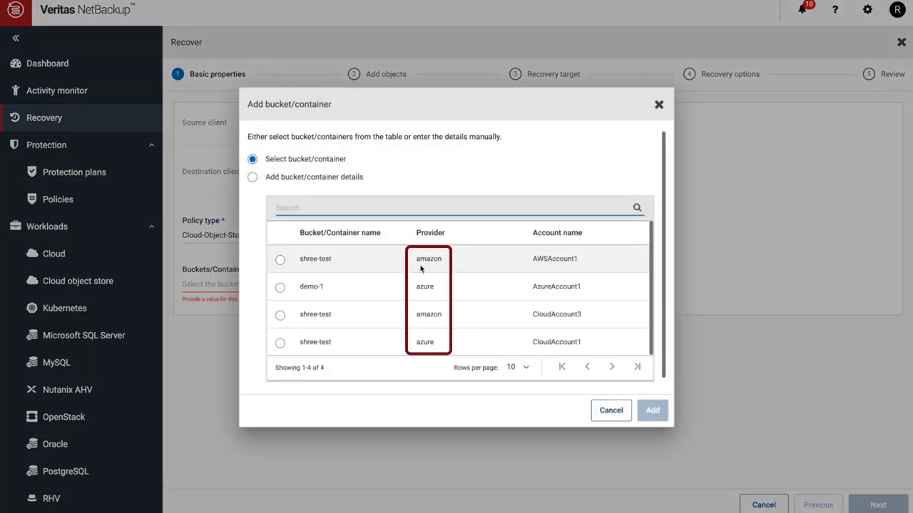
click(280, 288)
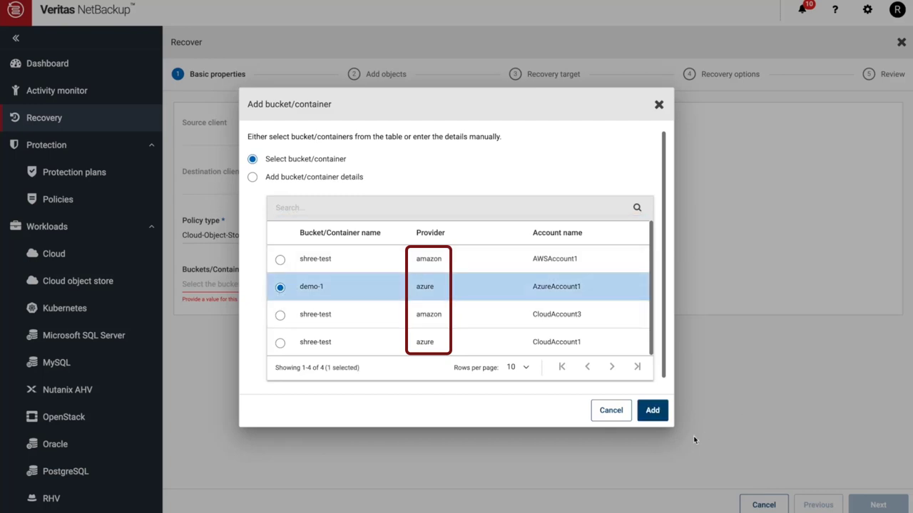
click(657, 412)
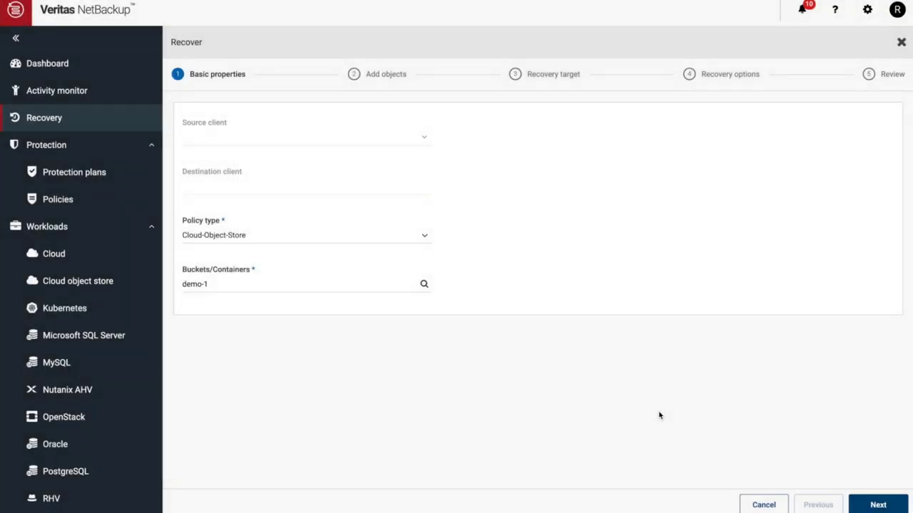
click(879, 504)
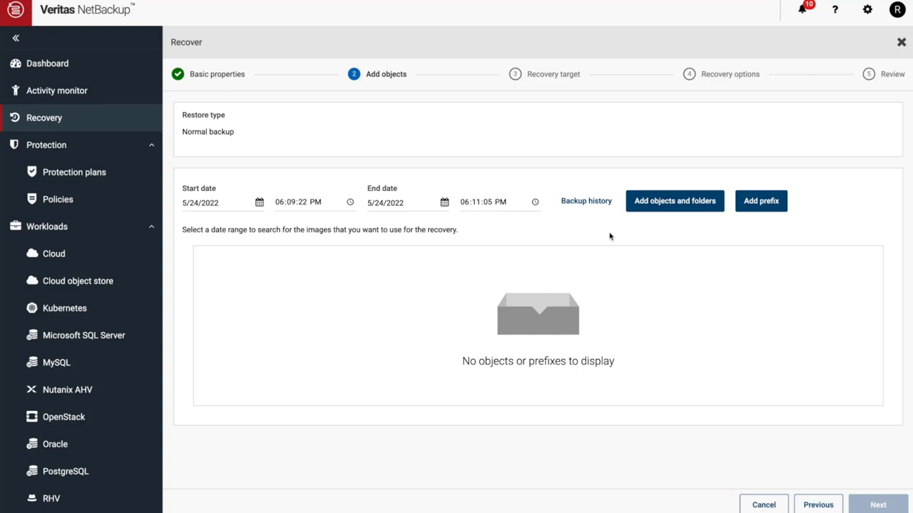
Select only the AzurePolicy1 image from the backup history as the recovery source.
click(586, 201)
click(133, 227)
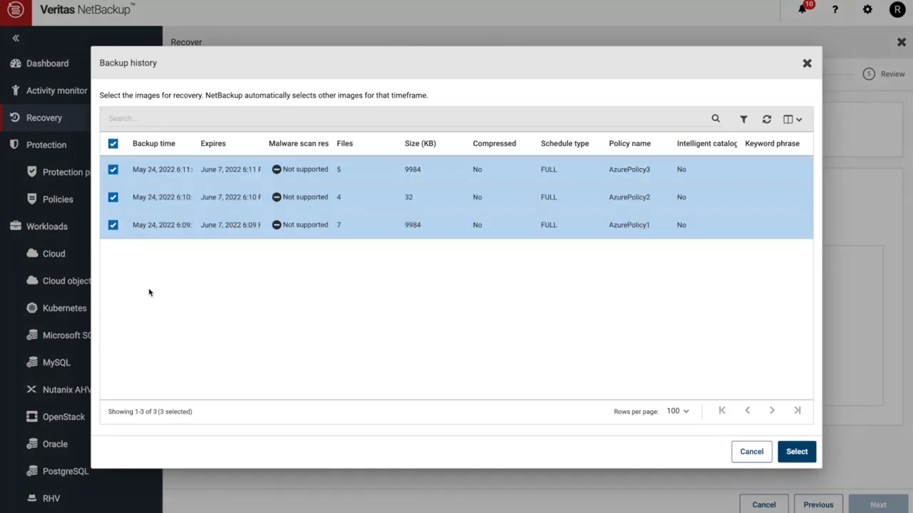
click(113, 198)
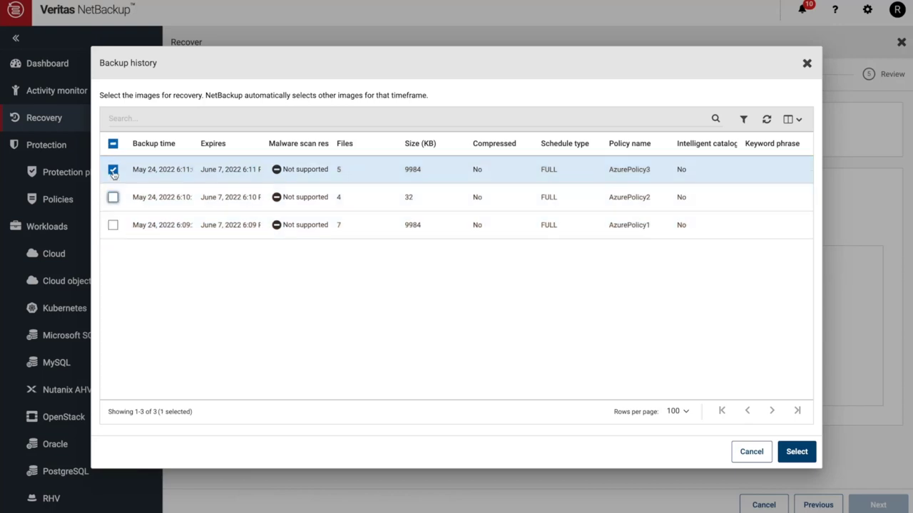
click(112, 171)
click(113, 226)
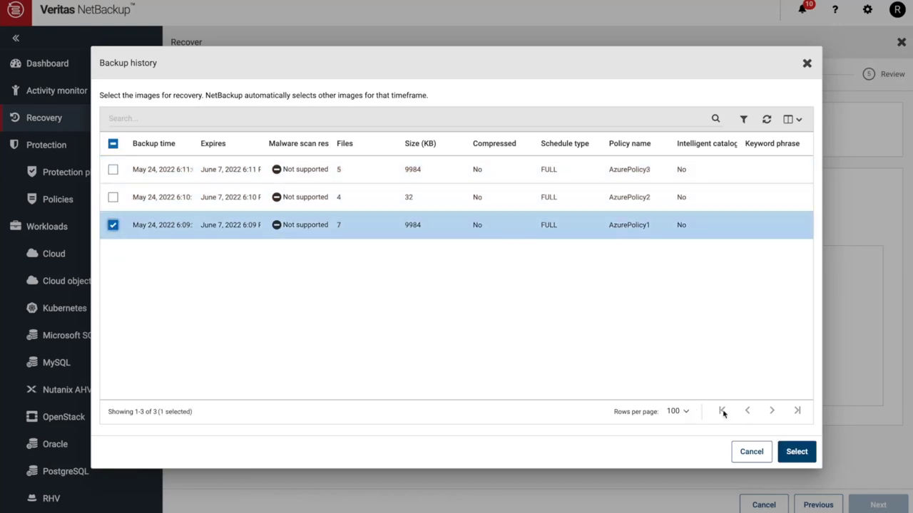
click(797, 454)
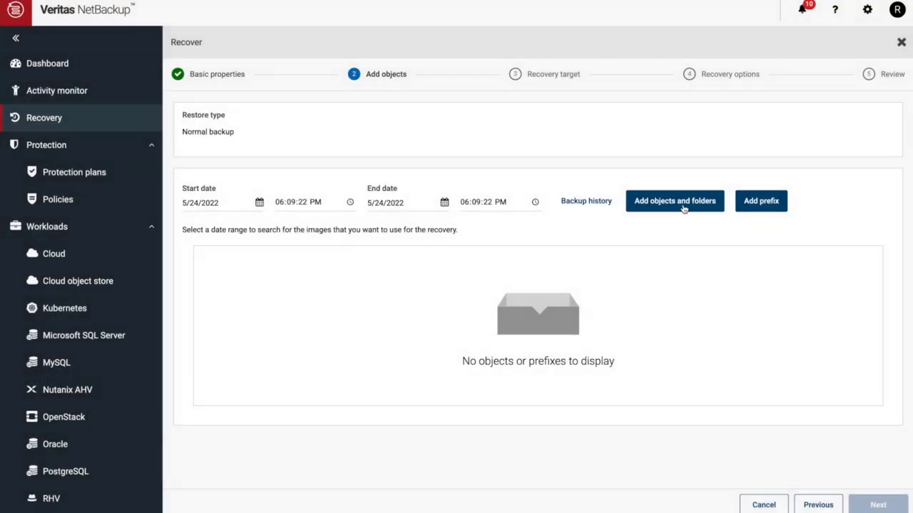
Add the objects data1 and data2 to the recovery, and refresh the demo-1 container listing in Microsoft Azure.
click(660, 206)
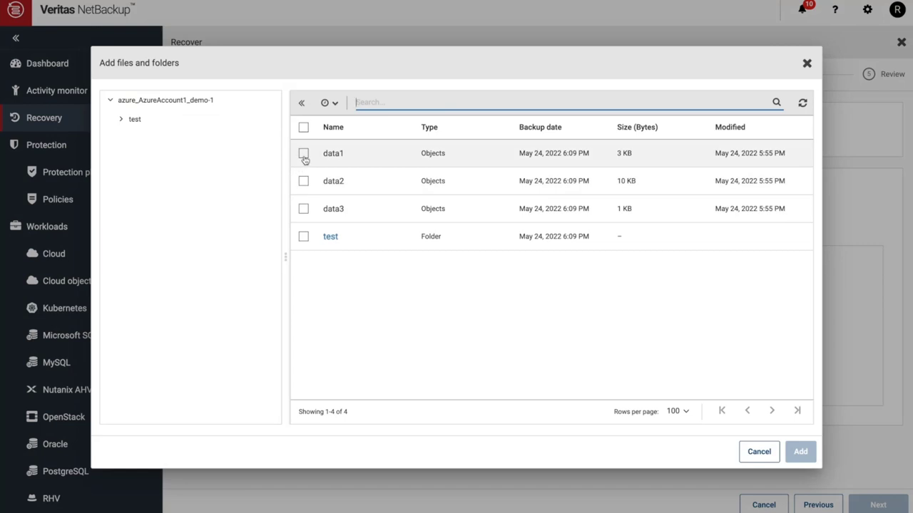
click(304, 156)
click(303, 181)
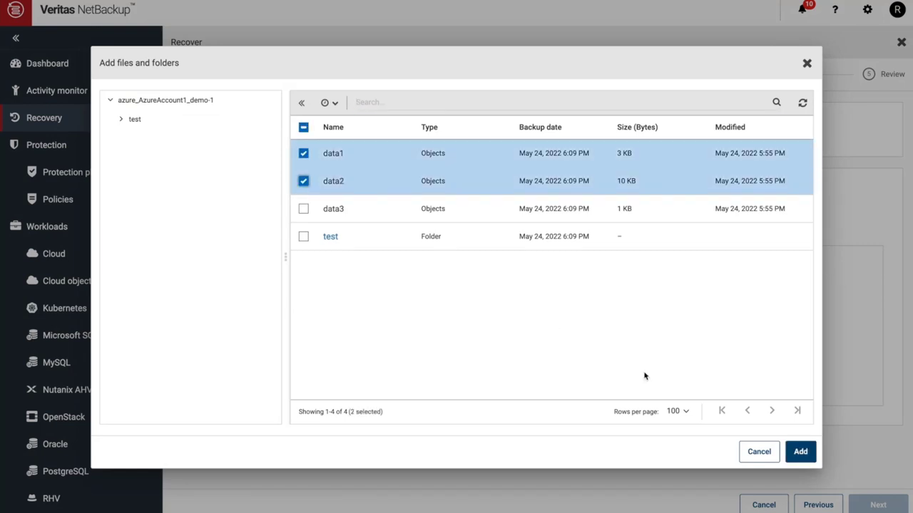
click(805, 452)
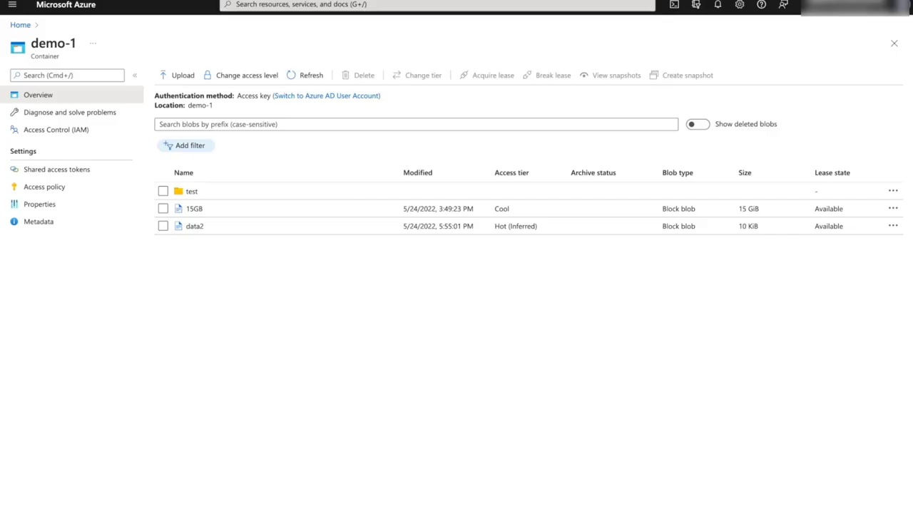
click(303, 75)
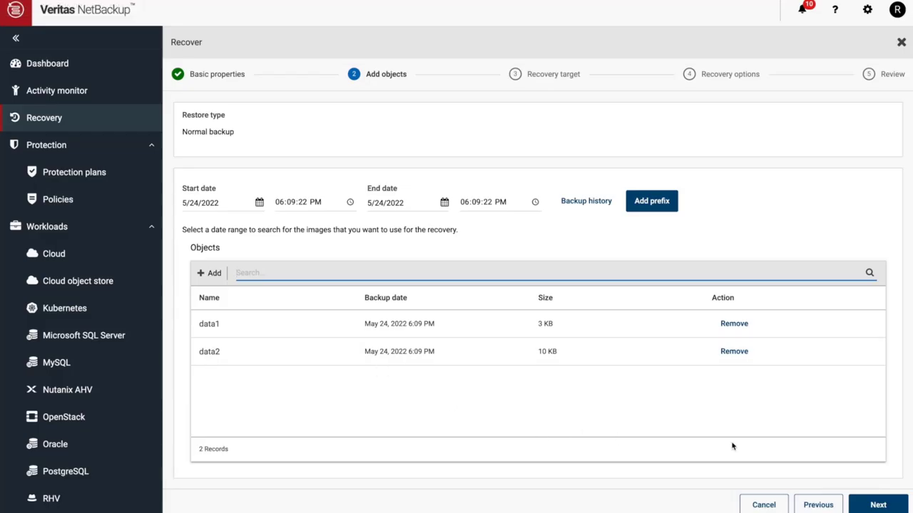
Keep the original bucket as the recovery target and choose the listed recovery host with the default maximum object size.
click(873, 507)
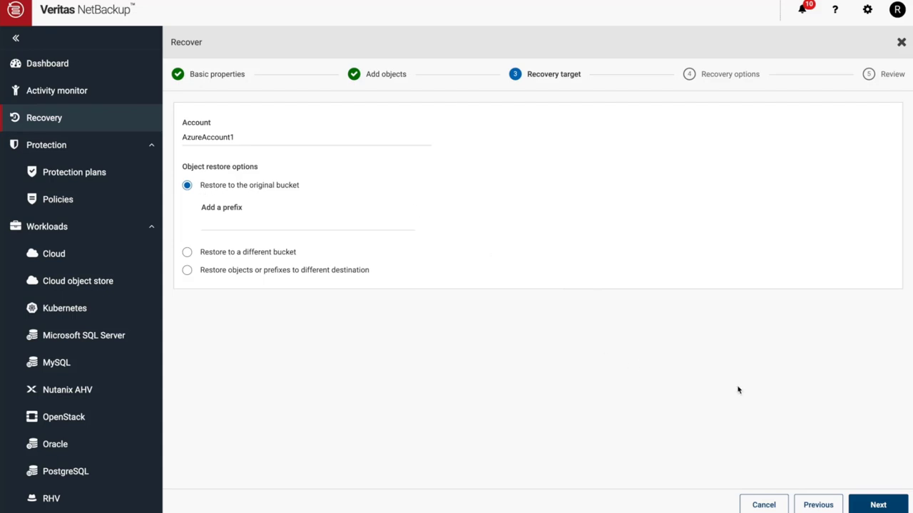
click(880, 505)
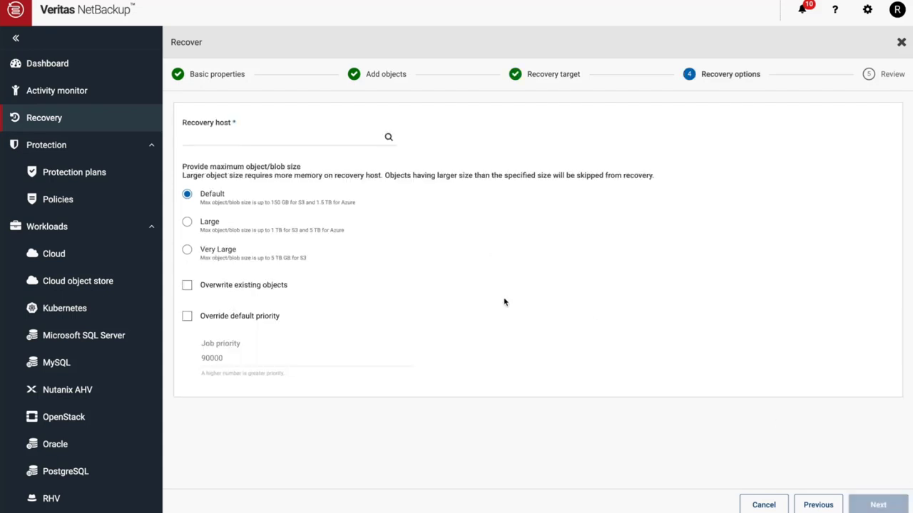
click(284, 142)
click(324, 261)
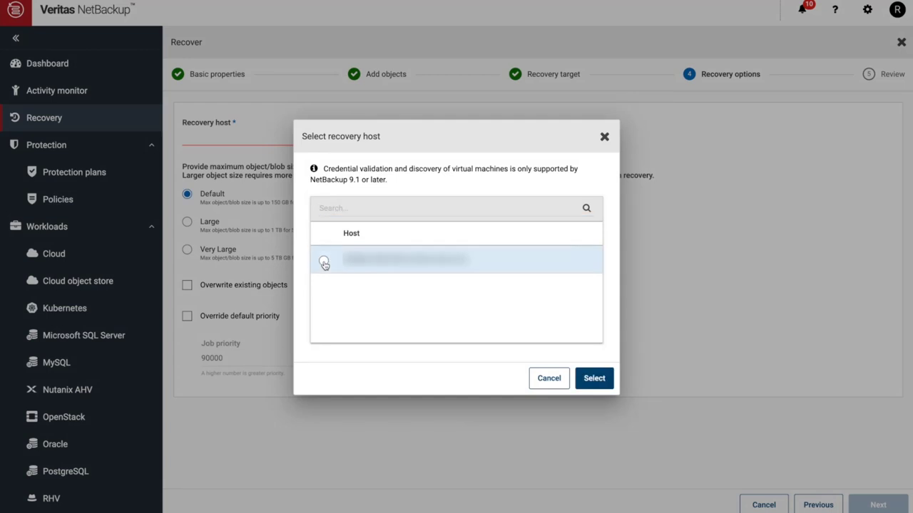
click(592, 379)
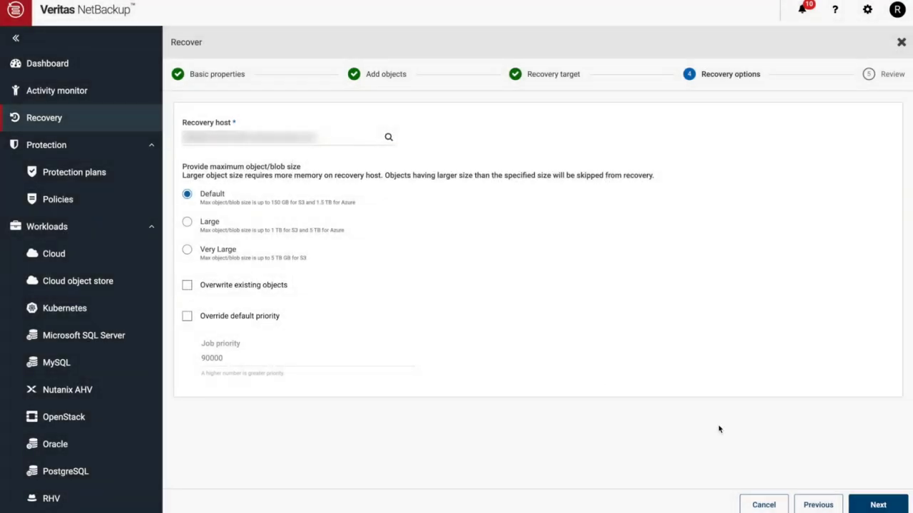
click(879, 505)
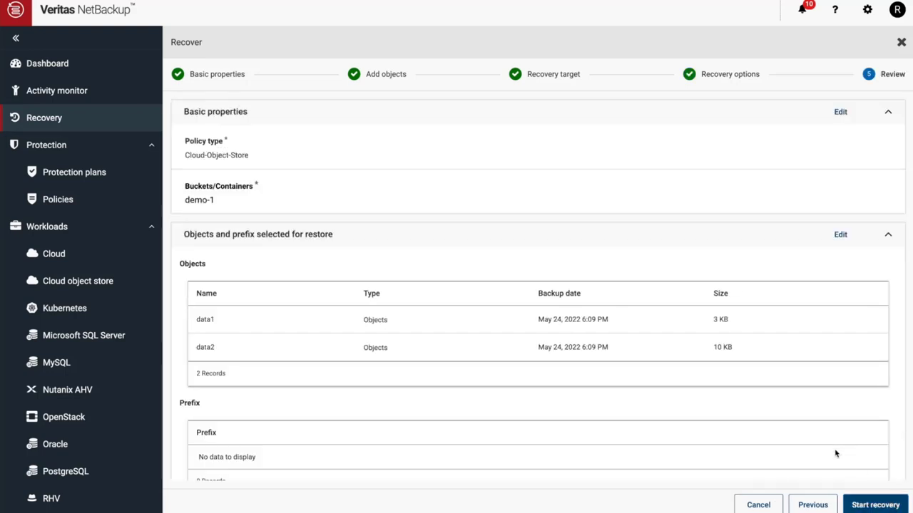
Review the recovery summary down to the recovery options and start the recovery.
scroll(836, 453, down, 2)
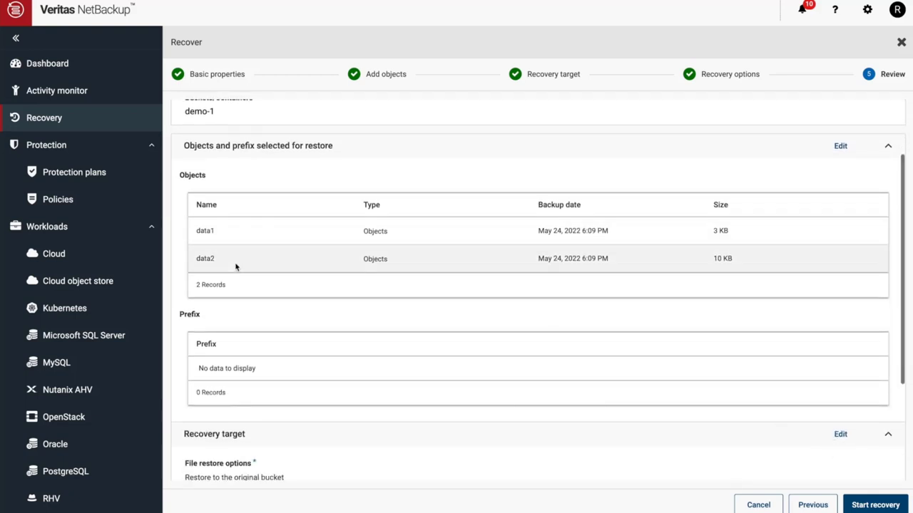
scroll(426, 326, down, 3)
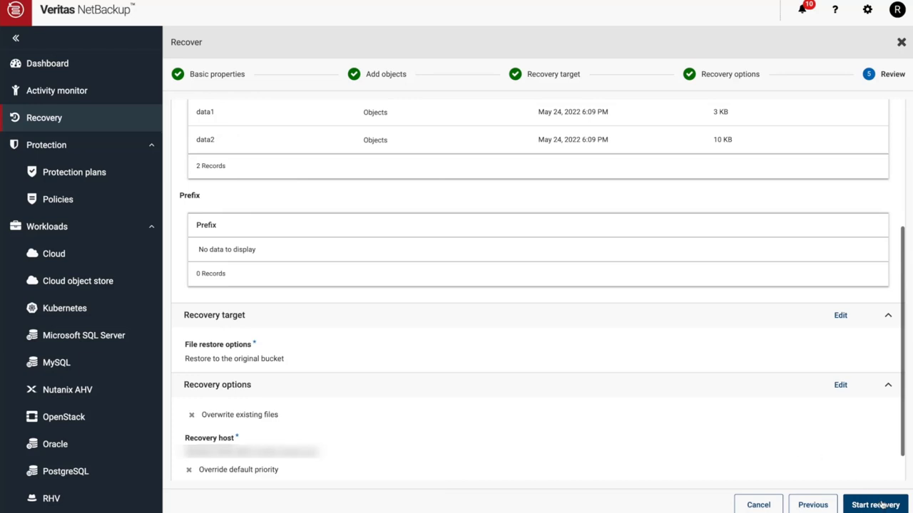
click(882, 505)
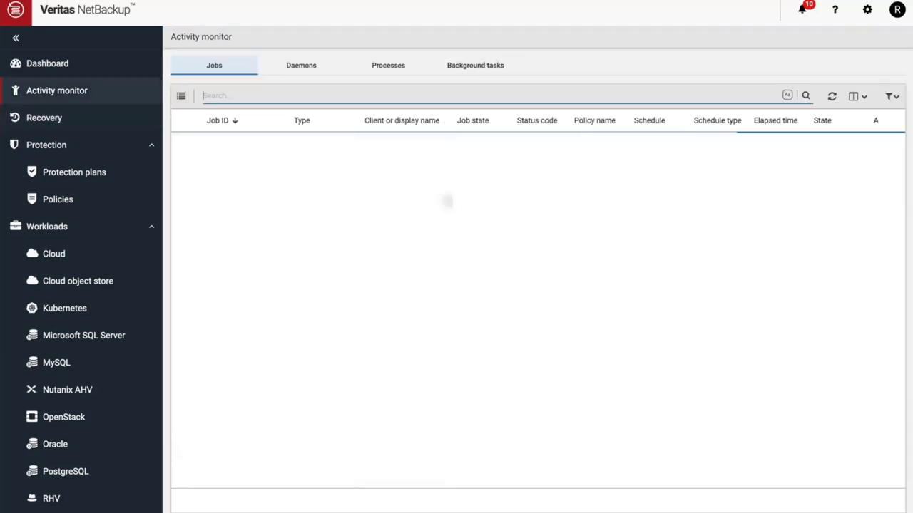
Open the restore job in the activity monitor and examine its detailed log and number of files written.
click(221, 141)
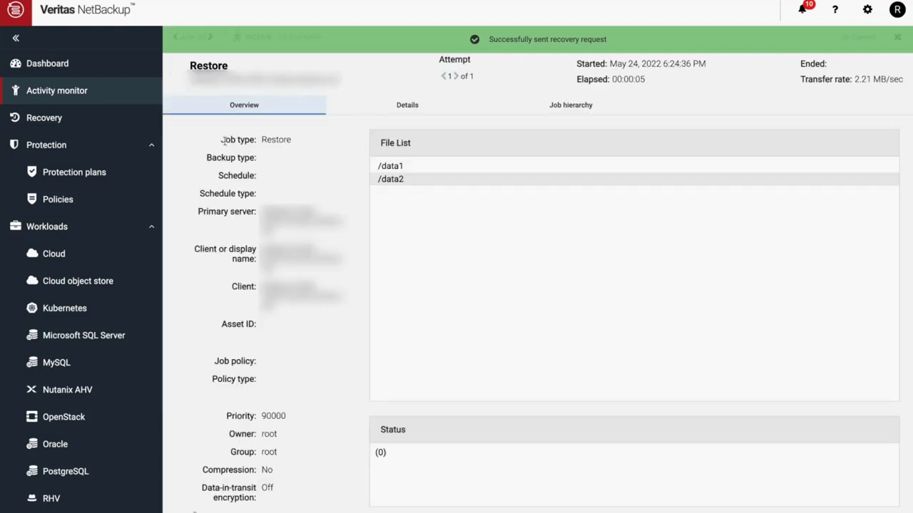
click(413, 112)
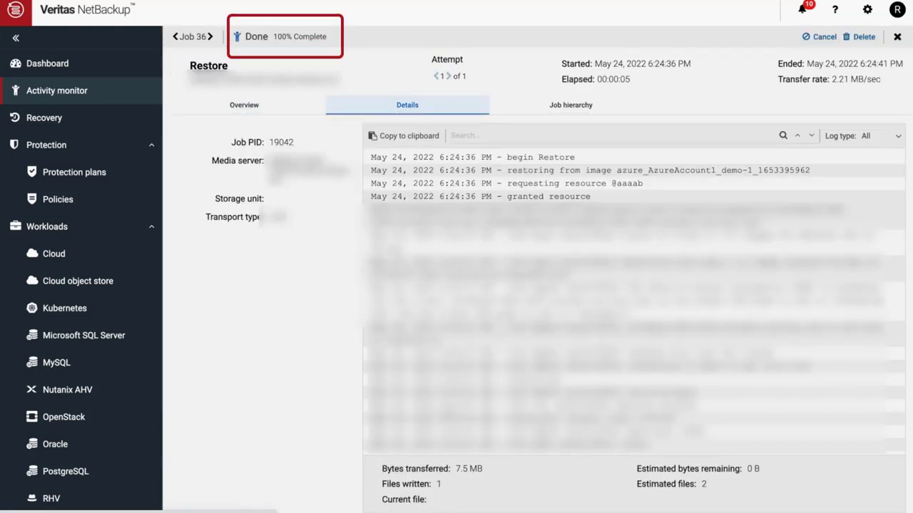
double_click(444, 488)
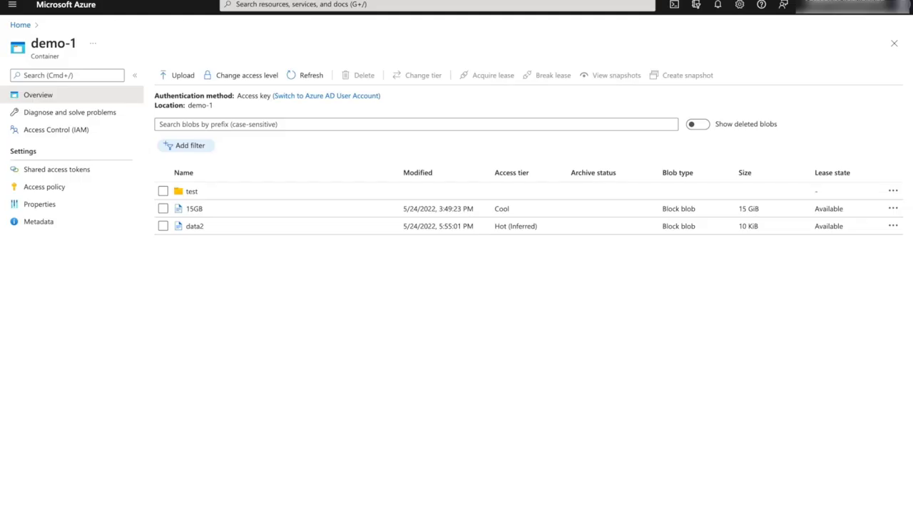
Refresh the demo-1 container listing in Microsoft Azure and check the restored objects data1 and data2.
click(298, 77)
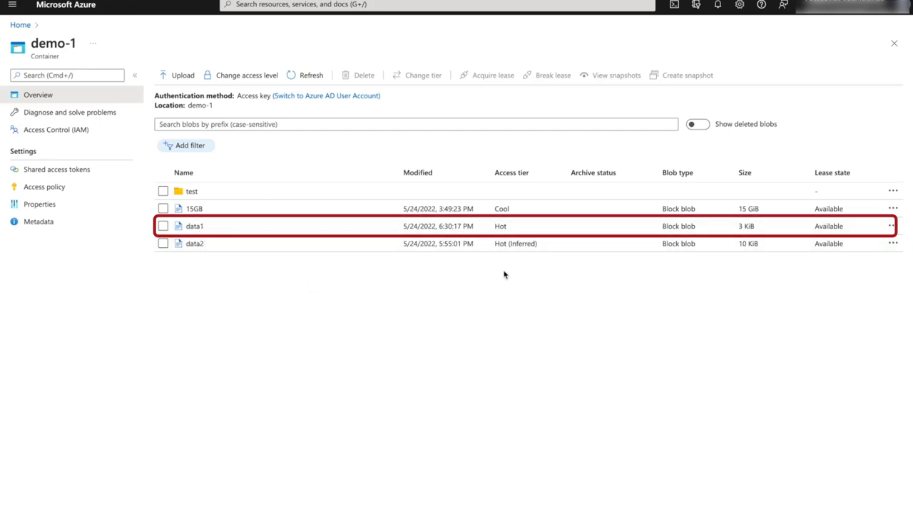
drag(440, 246, 464, 226)
click(459, 277)
click(458, 291)
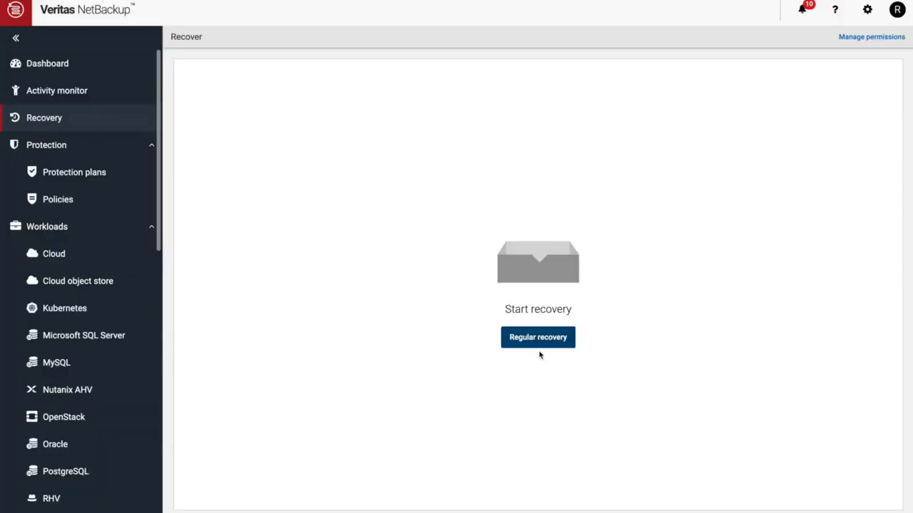
Start a regular recovery in NetBackup with policy type Cloud-Object-Store and the Azure container demo-1 of AzureAccount1.
click(543, 341)
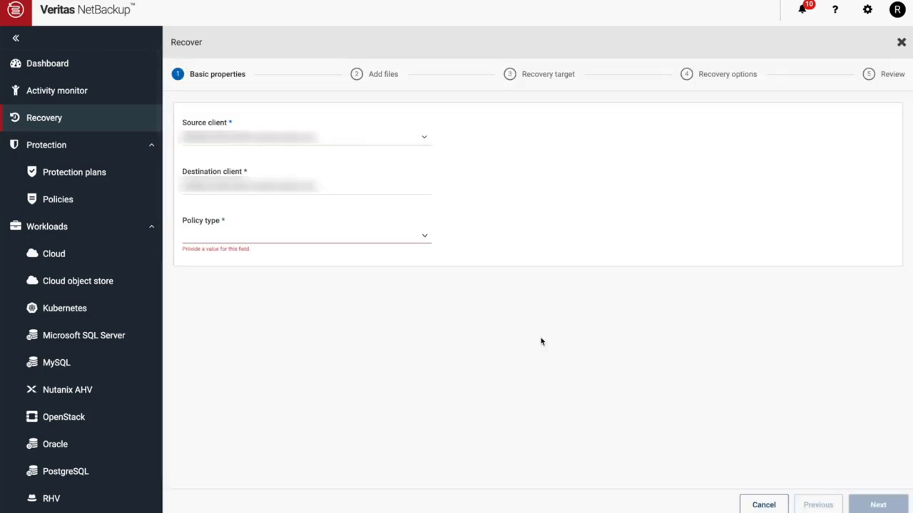
click(344, 232)
click(305, 309)
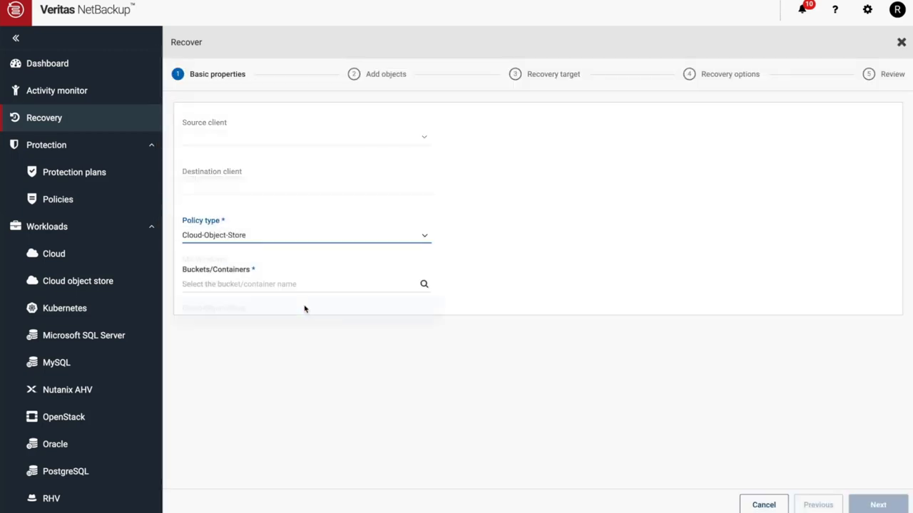
click(298, 288)
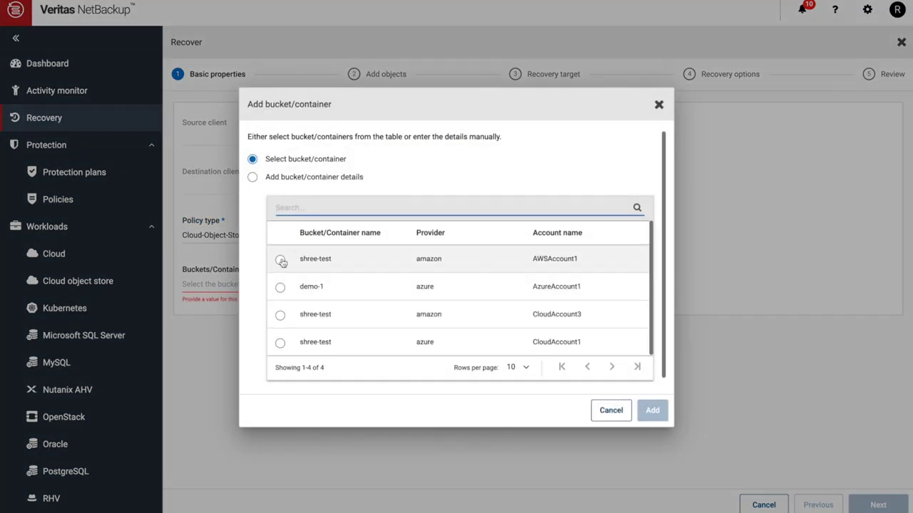
click(279, 288)
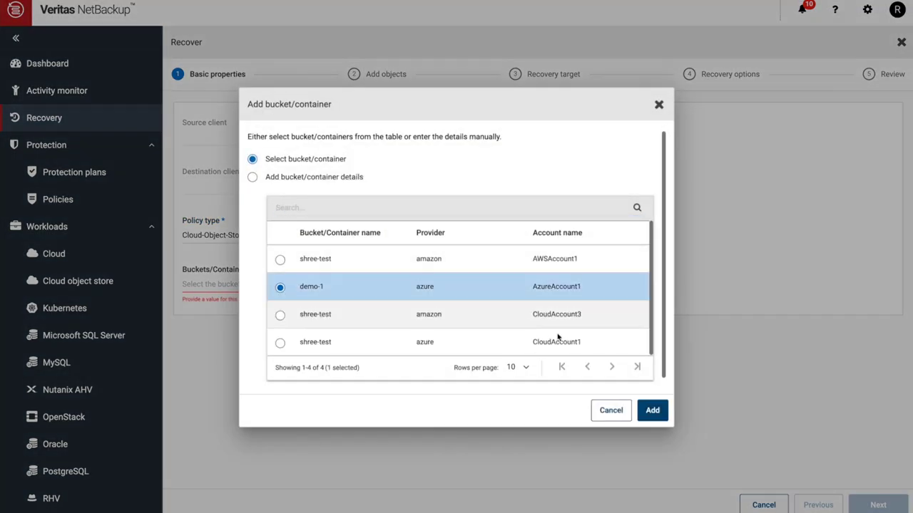
click(655, 410)
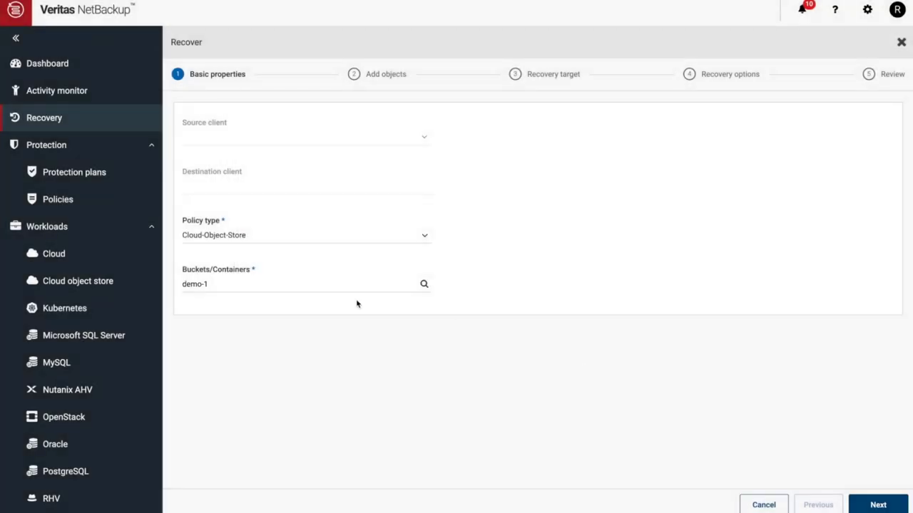
click(892, 502)
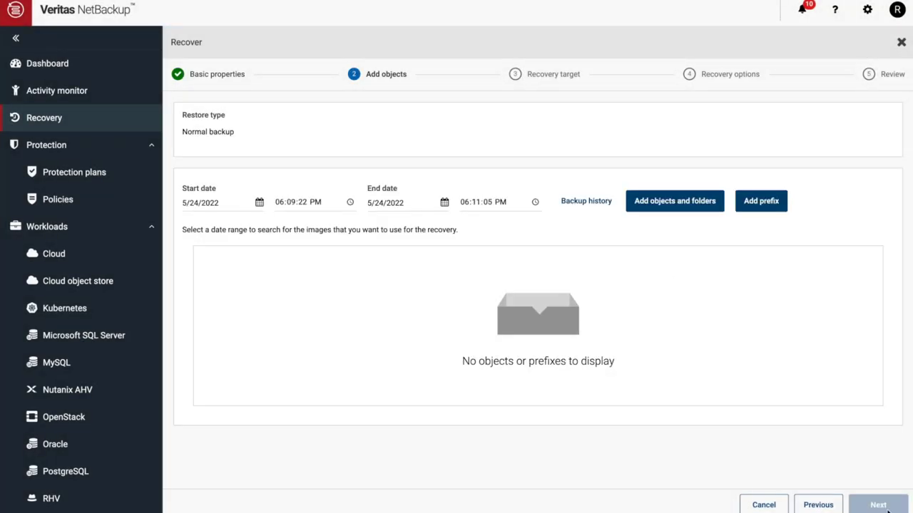
Add the prefix data to the recovery and continue to the recovery target.
click(754, 207)
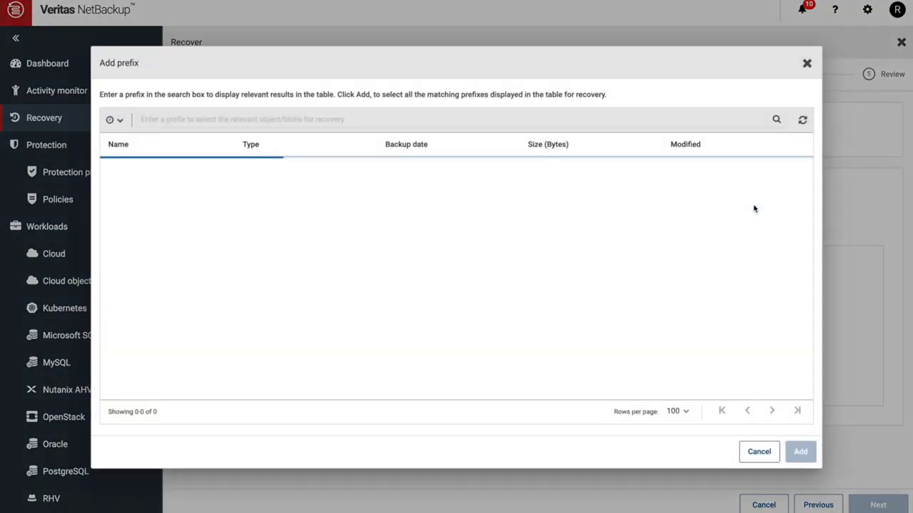
text(data)
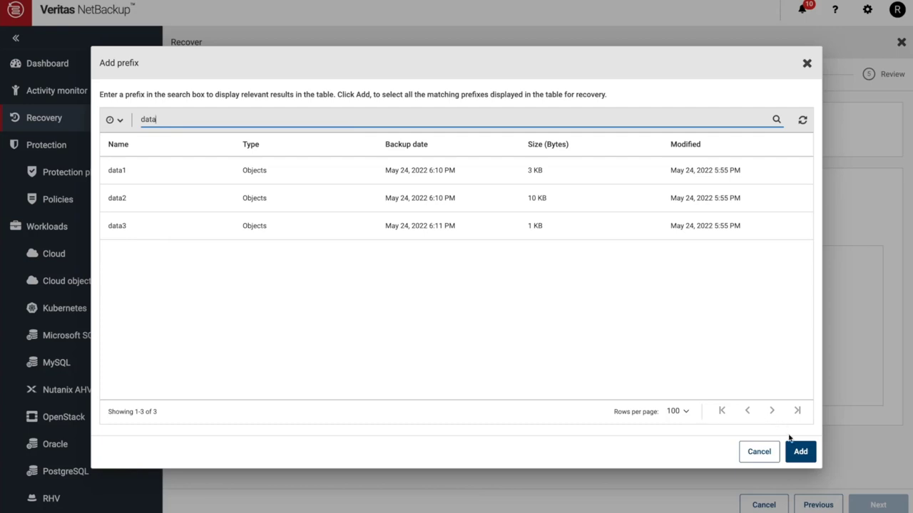
click(800, 453)
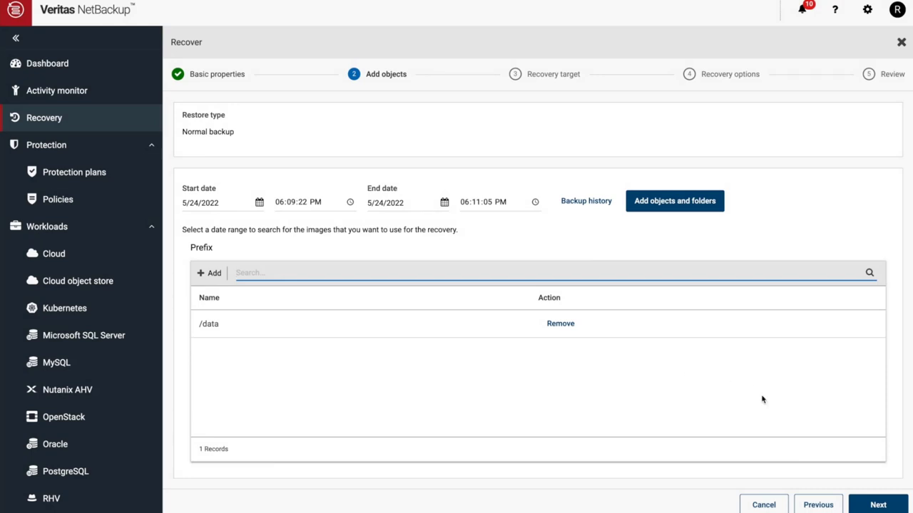
click(880, 505)
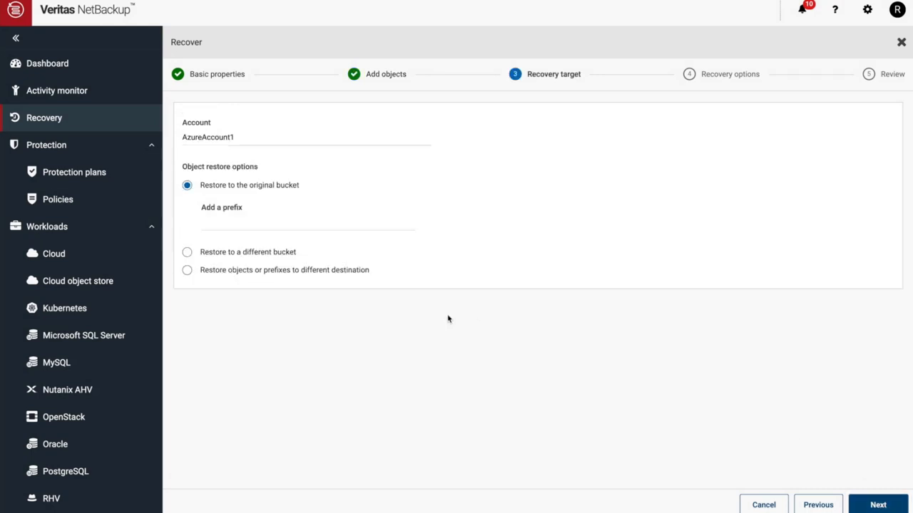
Set the recovery to restore to a different bucket and choose demo-2 as the destination.
click(189, 254)
click(243, 239)
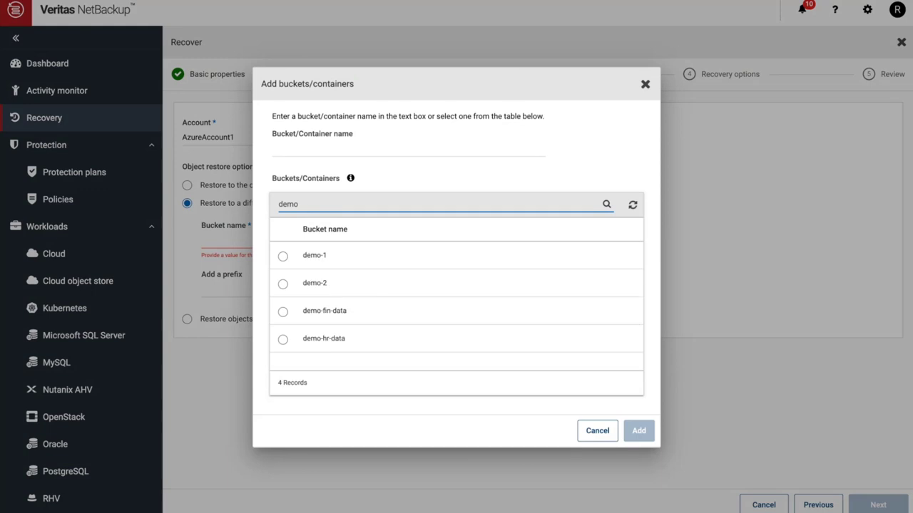
click(283, 284)
click(645, 432)
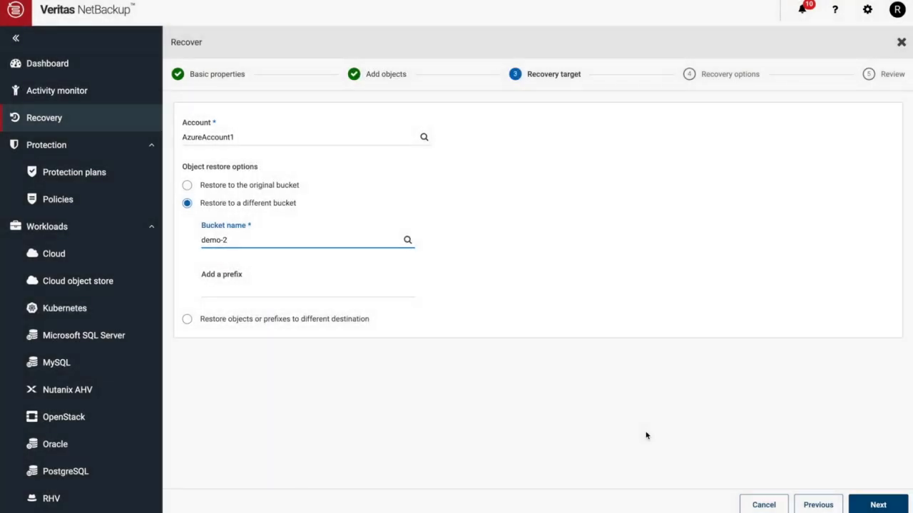
Proceed past the recovery target, review the recovery summary and start the recovery.
click(879, 505)
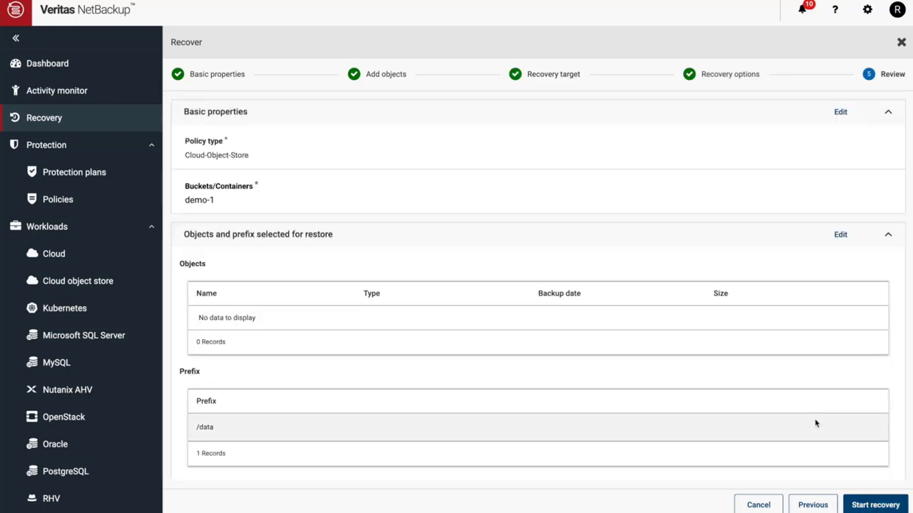
scroll(815, 421, down, 3)
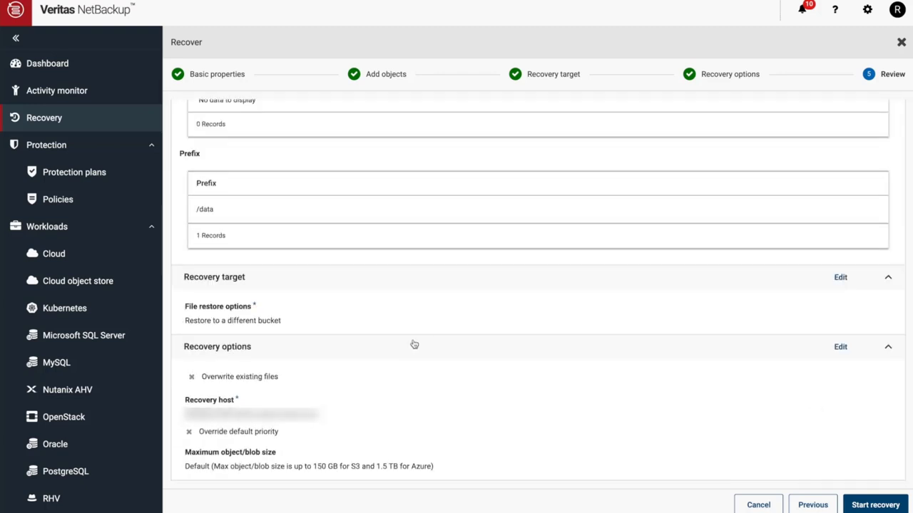
click(866, 500)
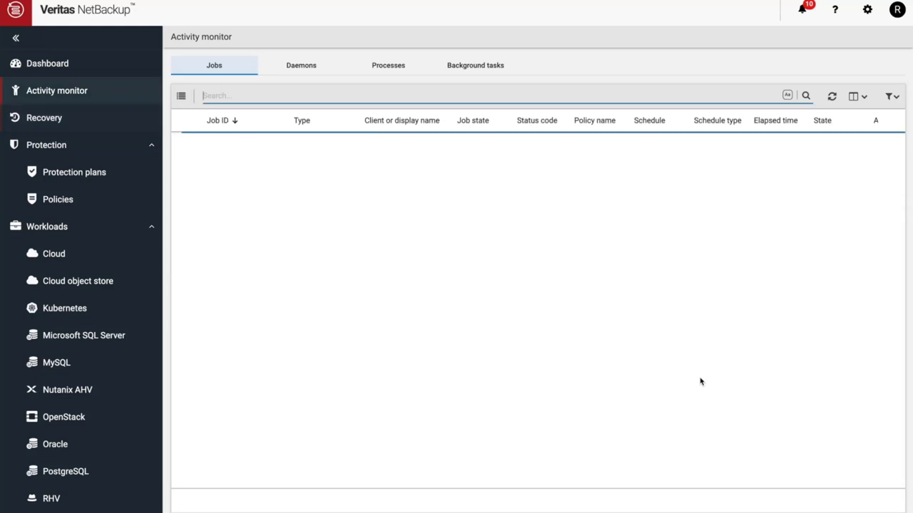
Open the active restore job in the activity monitor and examine its file list, detailed log and files written.
click(221, 140)
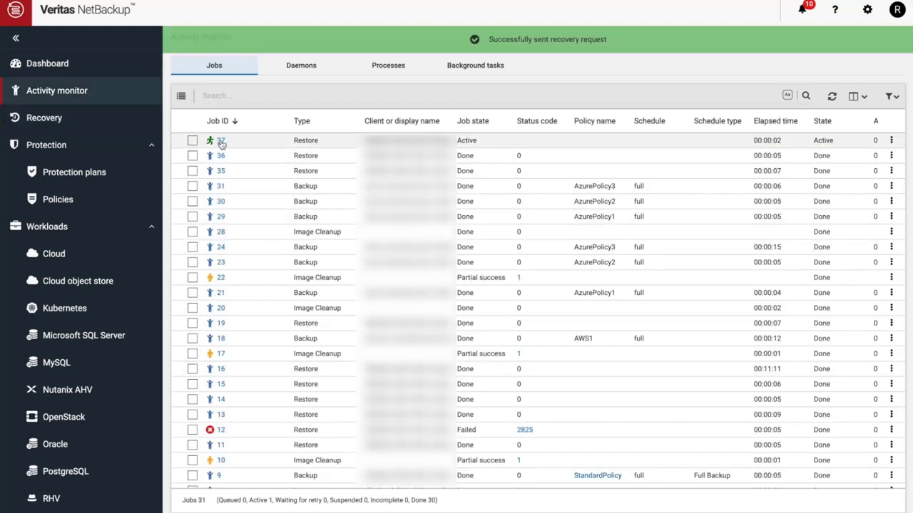
click(414, 117)
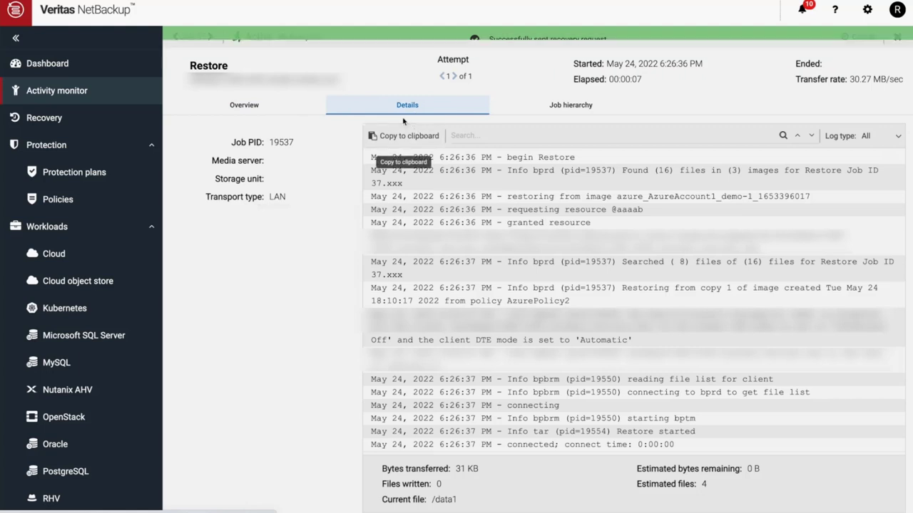
click(242, 107)
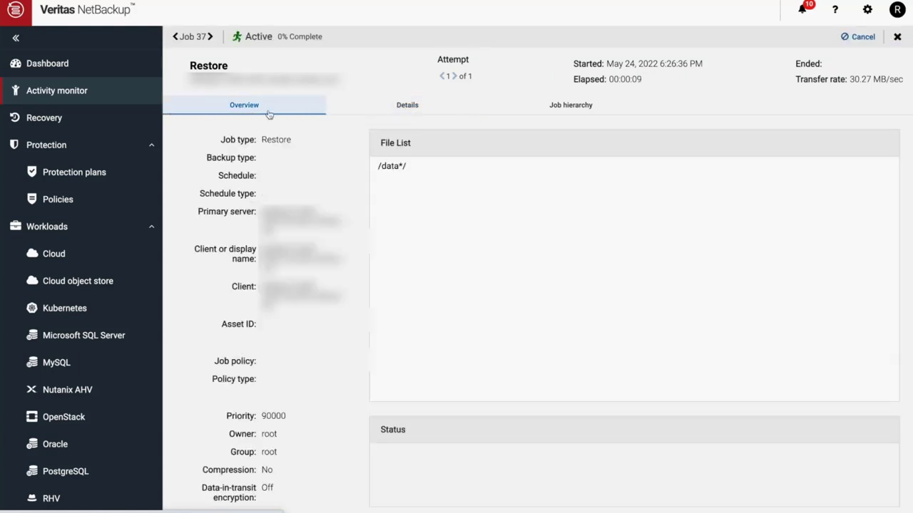
click(411, 105)
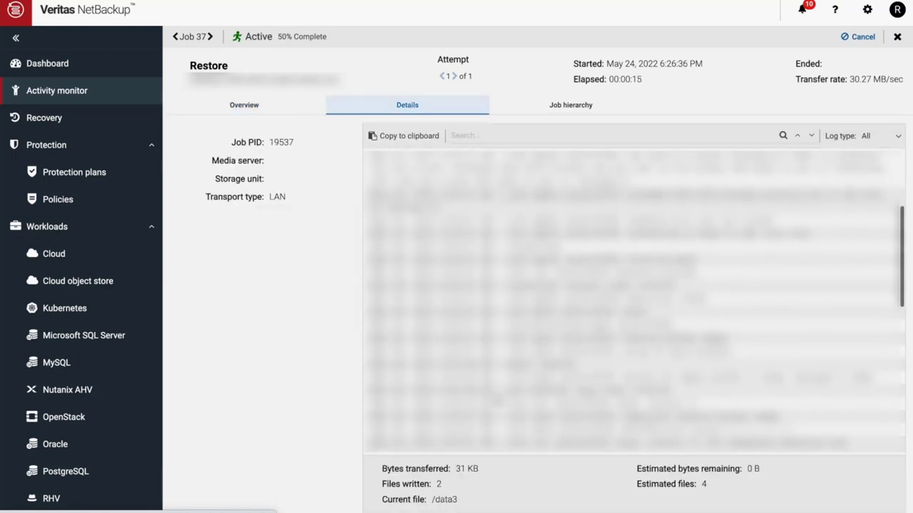
click(259, 107)
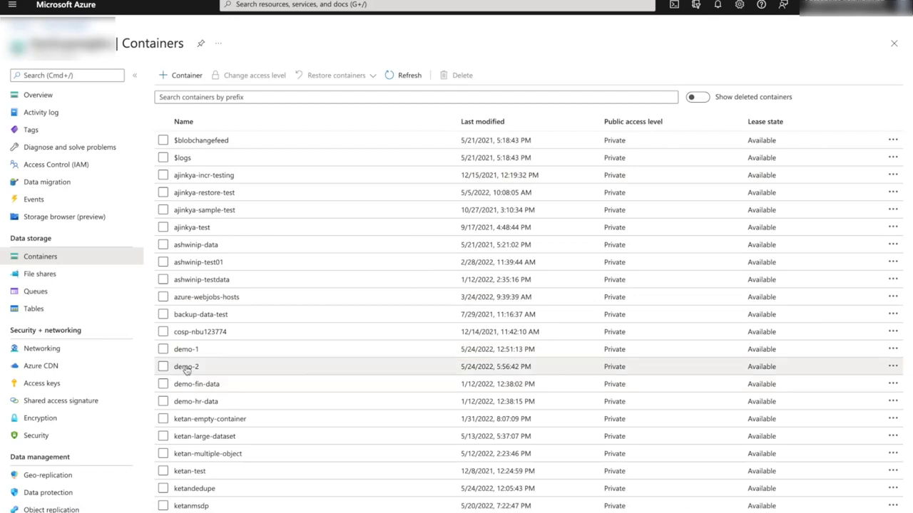
Open the demo-2 container in Microsoft Azure and inspect the properties, metadata and index tags of data3 and data2.
click(184, 367)
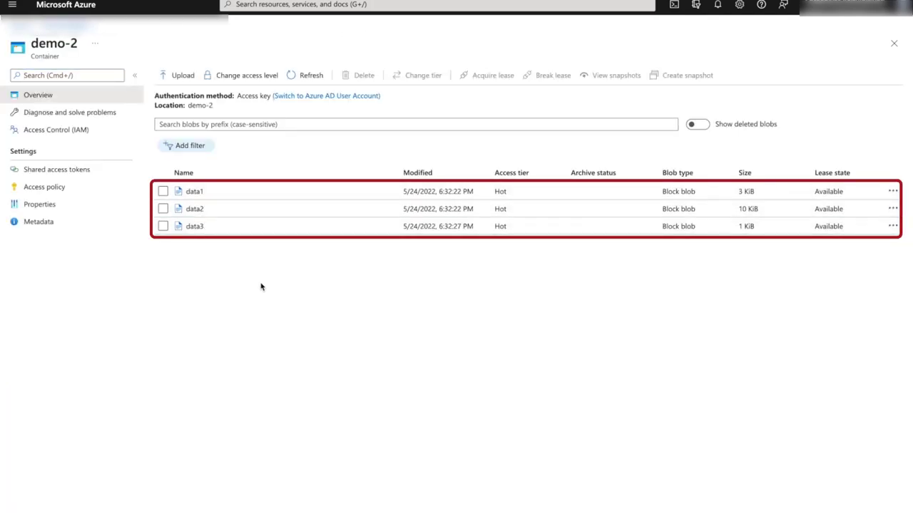
click(197, 226)
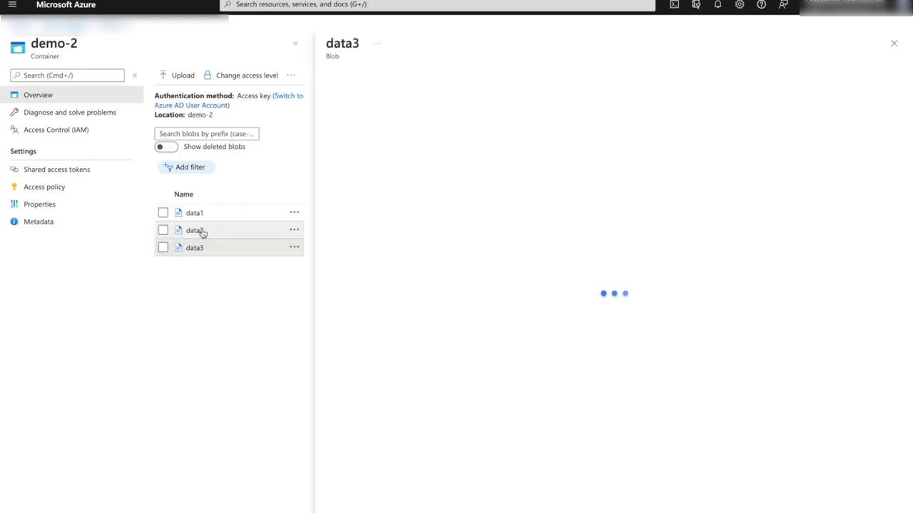
scroll(597, 352, down, 3)
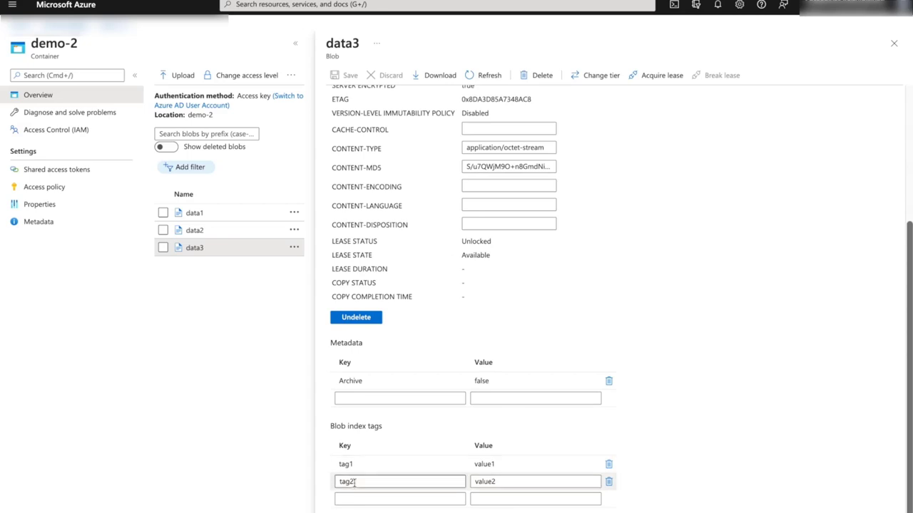
click(196, 232)
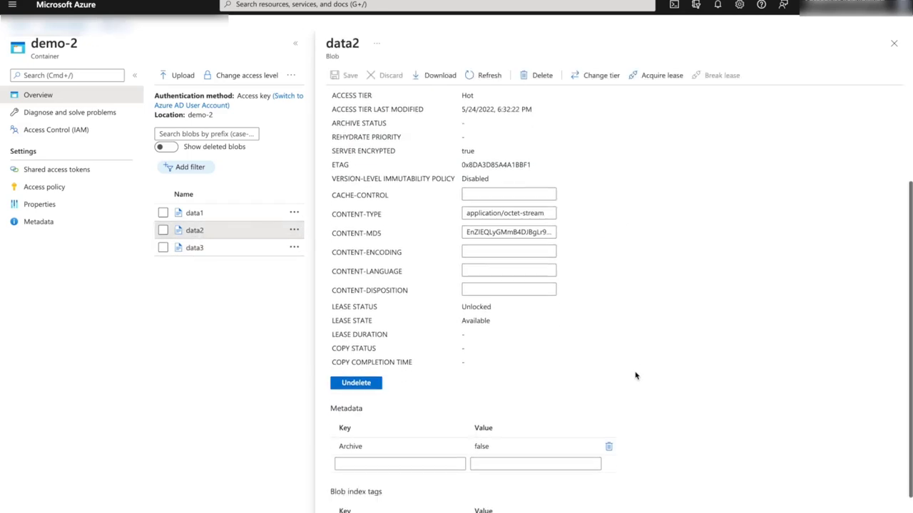
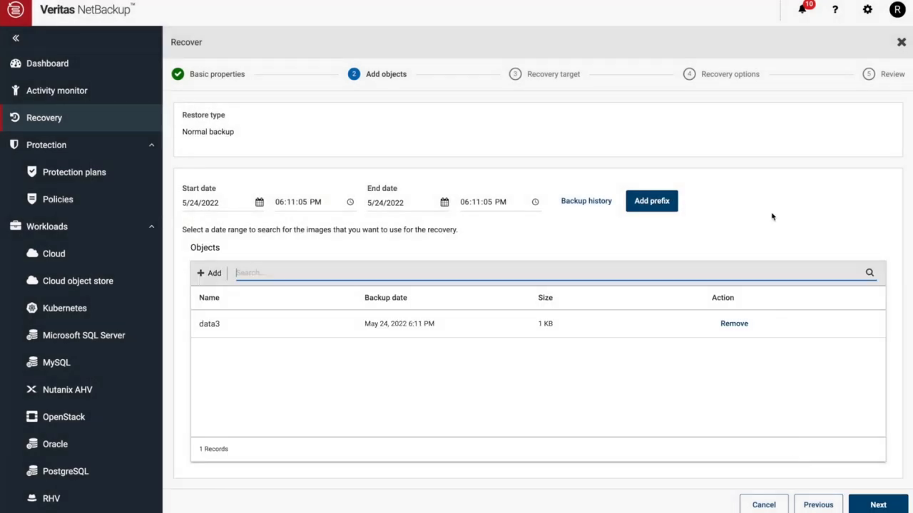
For the recovery of data3 in NetBackup, choose restoring to a different bucket and set the destination to demo-2.
click(881, 504)
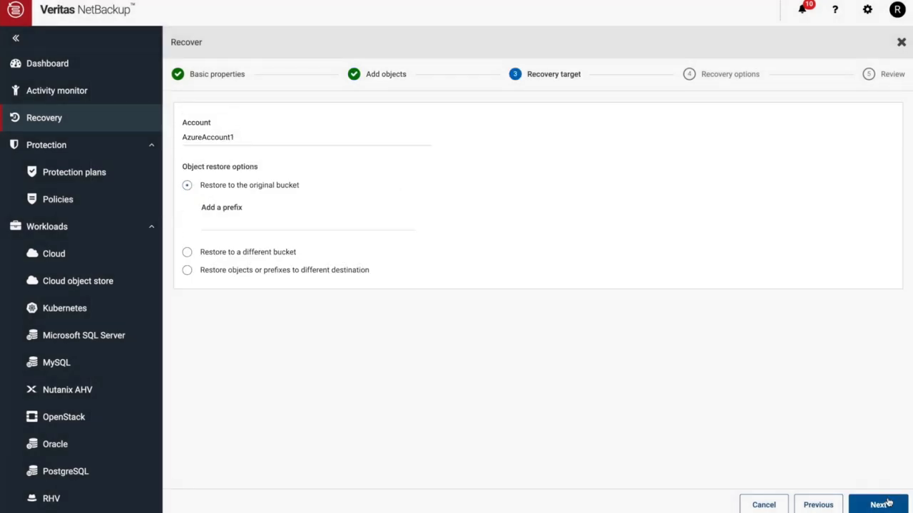
click(248, 254)
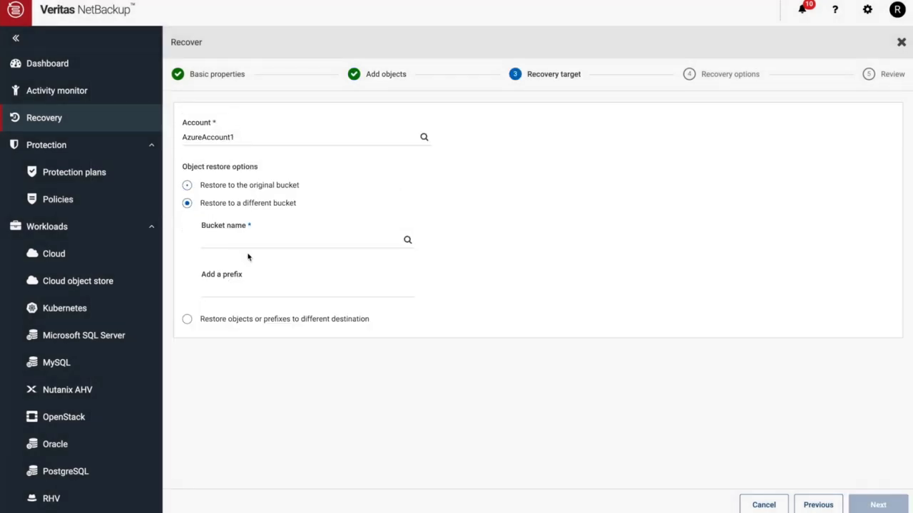
click(254, 243)
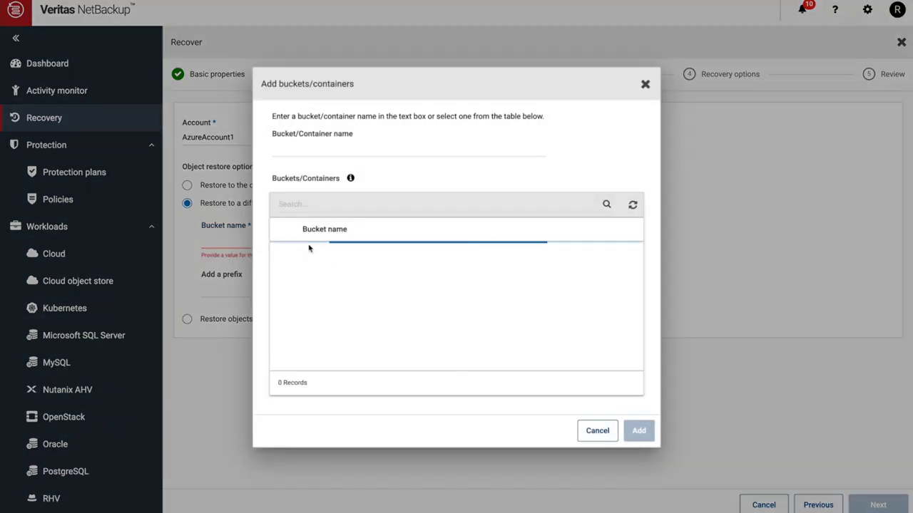
click(358, 205)
text(demo)
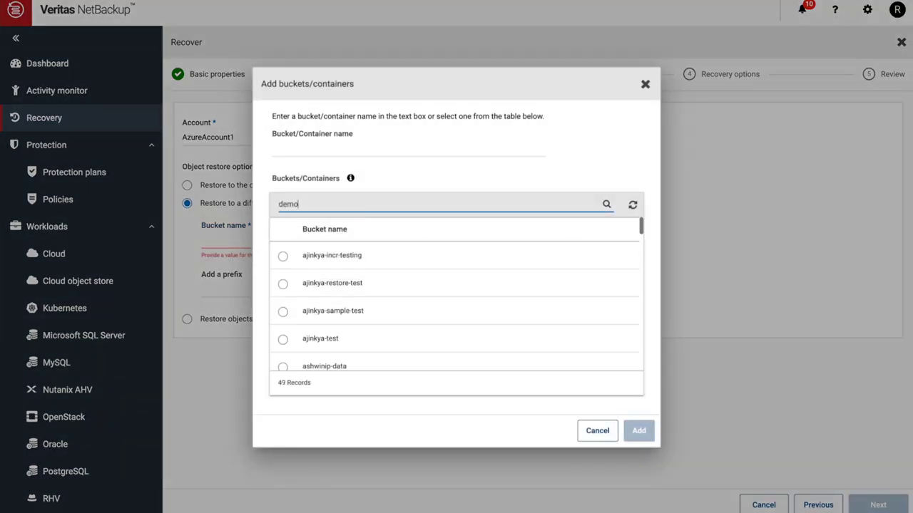
click(282, 284)
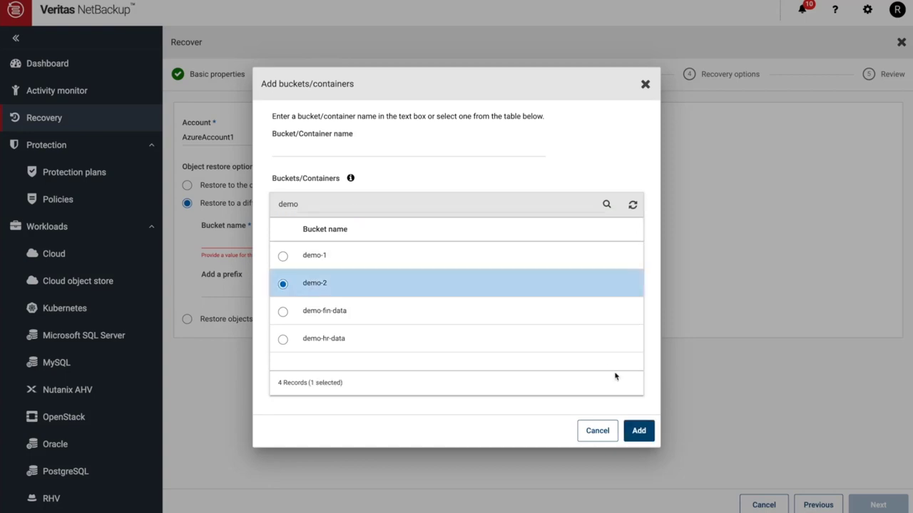
click(638, 430)
Add the prefix try_ for the object restored to demo-2 and select the available recovery host, keeping the default object size.
click(267, 288)
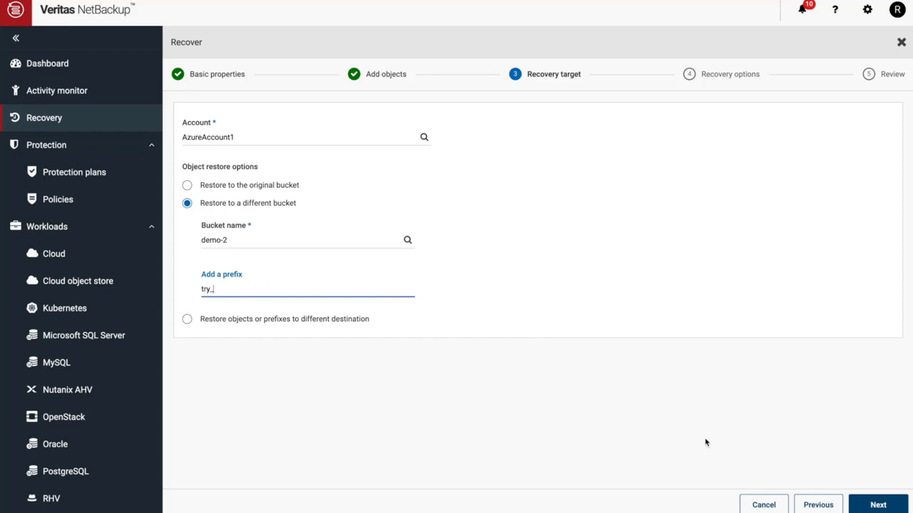
click(875, 505)
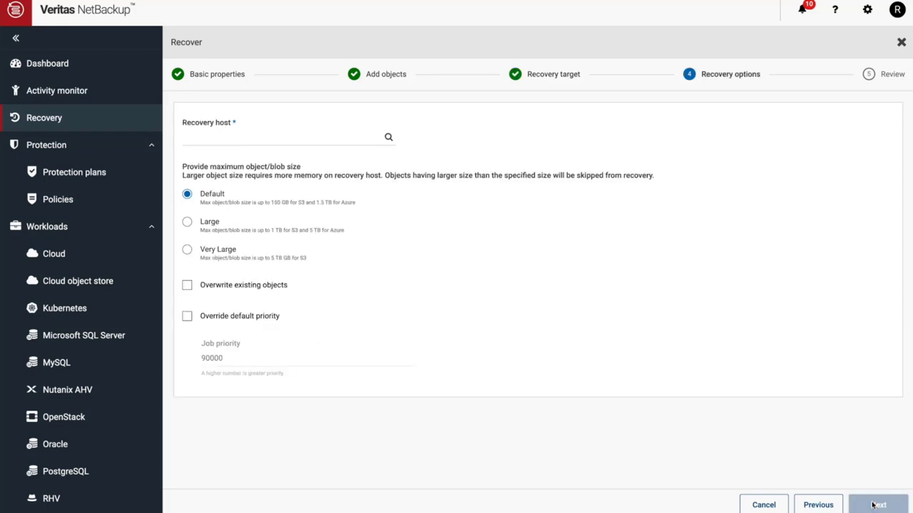
click(303, 137)
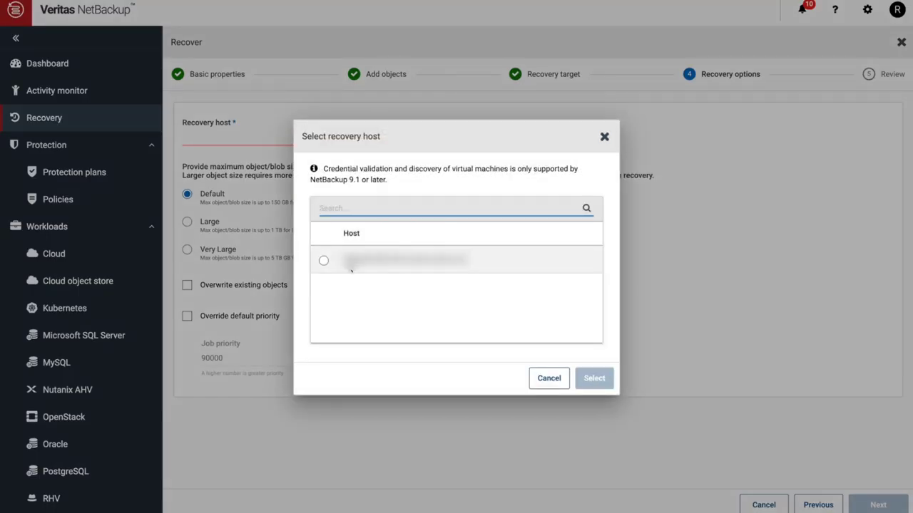
click(324, 260)
click(594, 377)
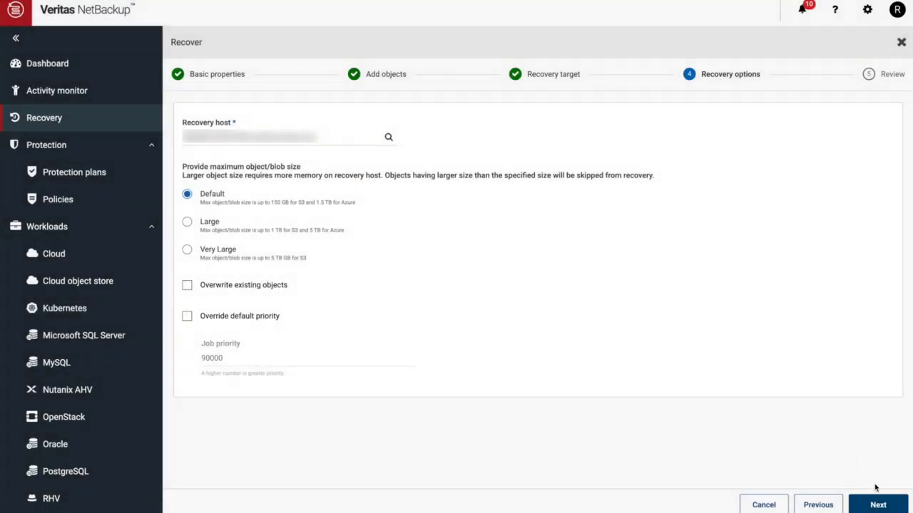
click(888, 506)
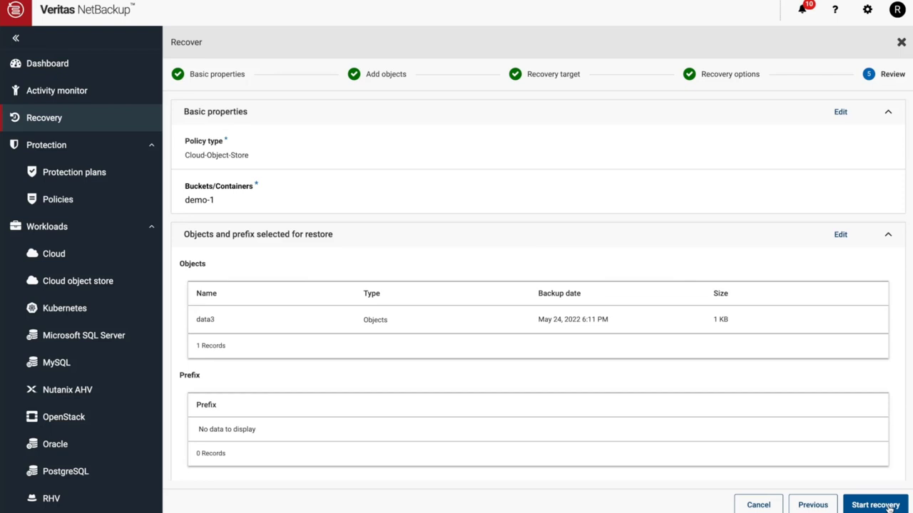
Review the recovery summary for data3 and start the recovery.
scroll(751, 411, down, 5)
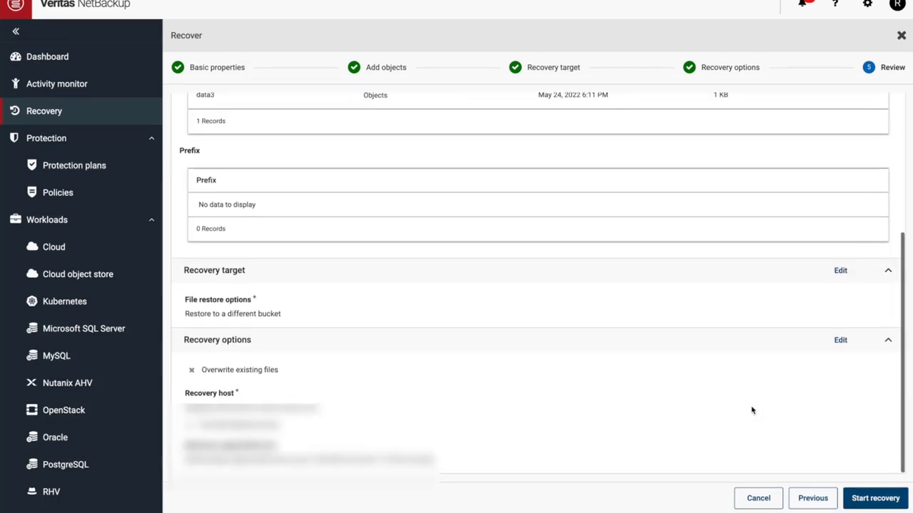
scroll(752, 410, up, 5)
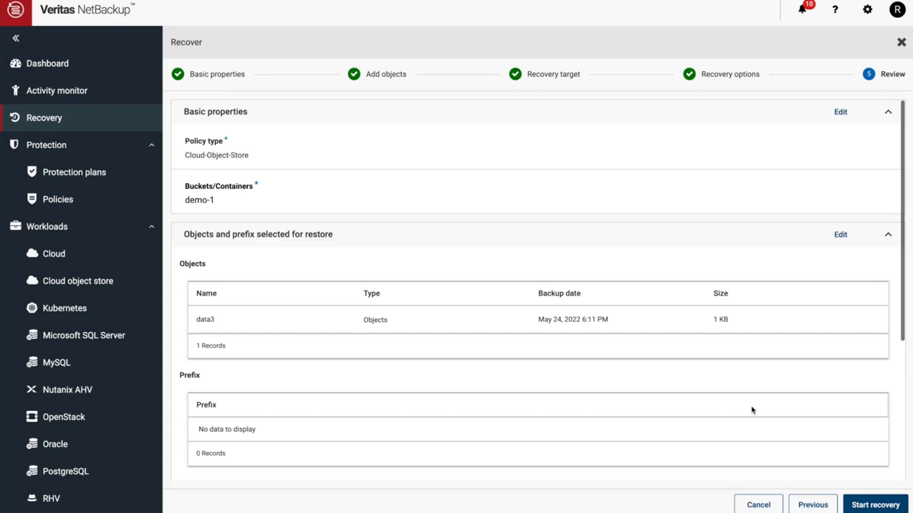
click(874, 506)
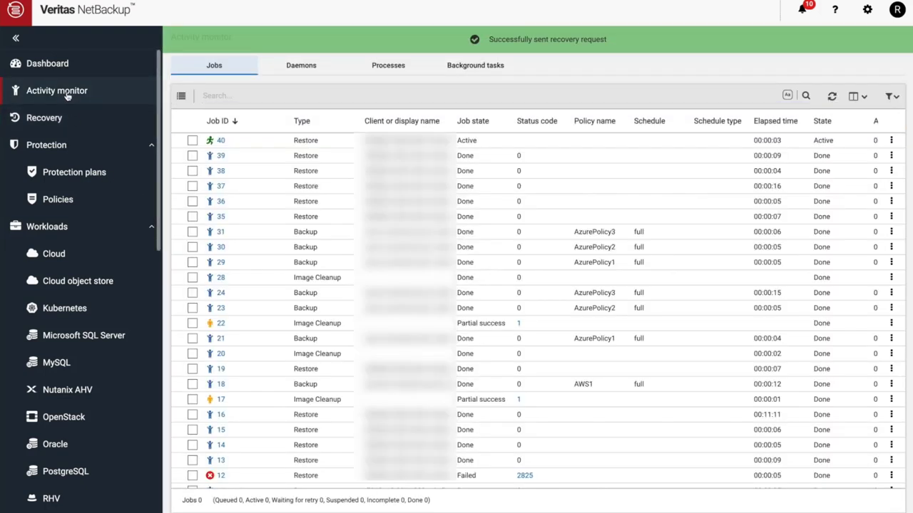
Open the newest restore job in the activity monitor and examine its file list, detailed log and files written.
click(67, 94)
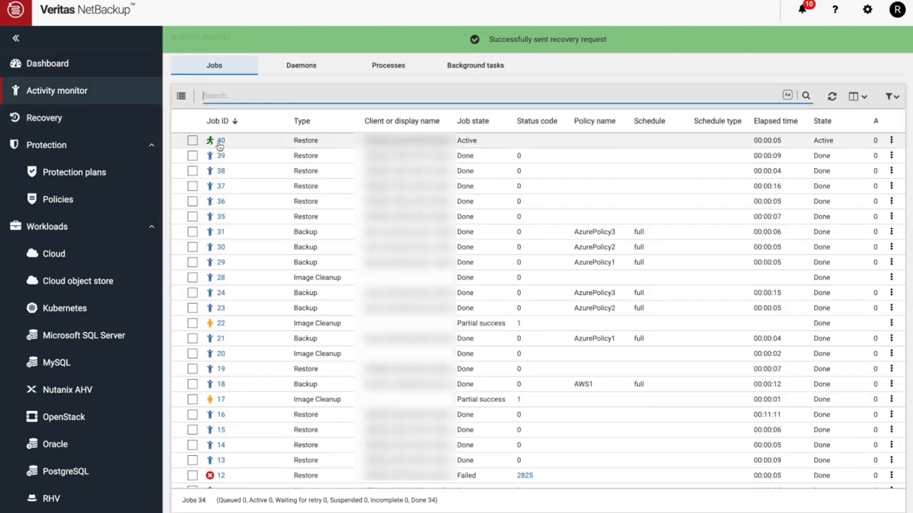
click(221, 141)
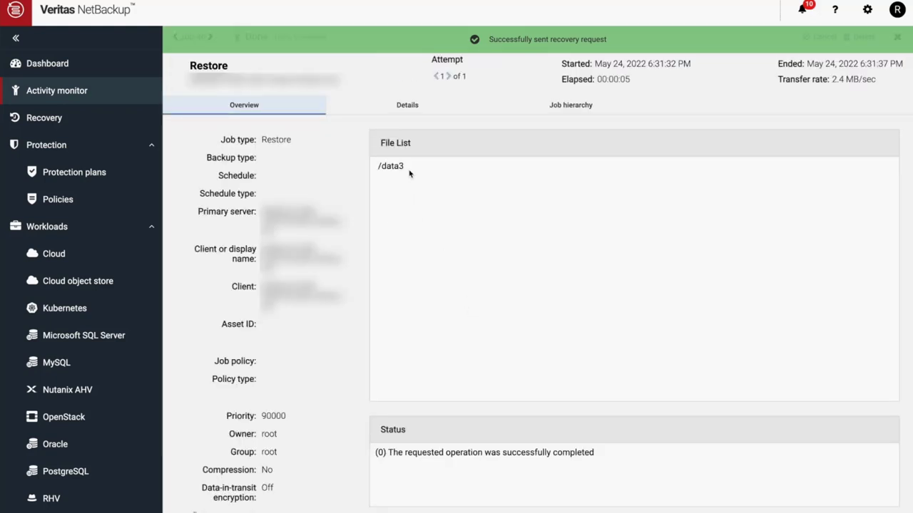
click(408, 108)
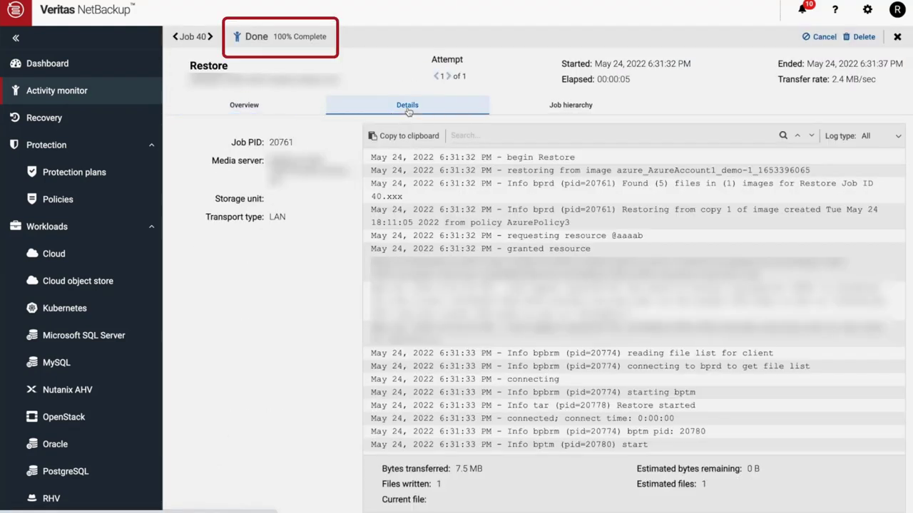
double_click(438, 485)
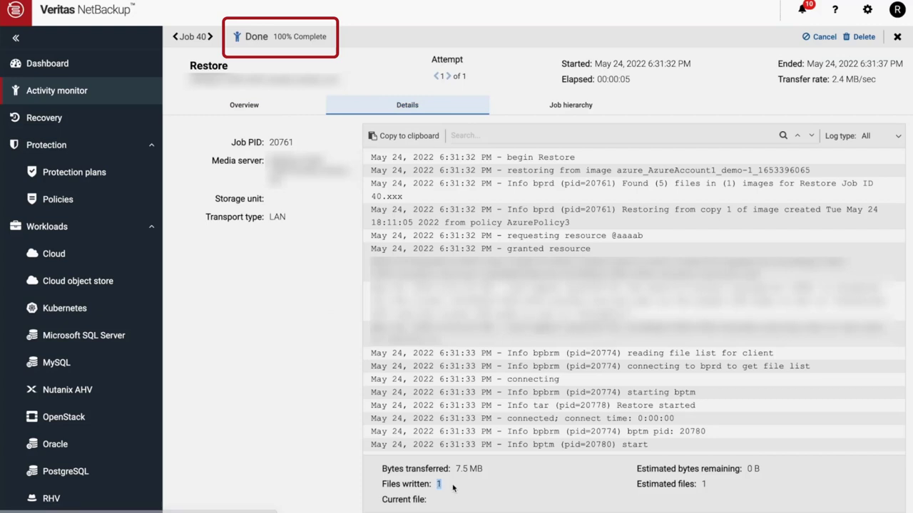
click(258, 113)
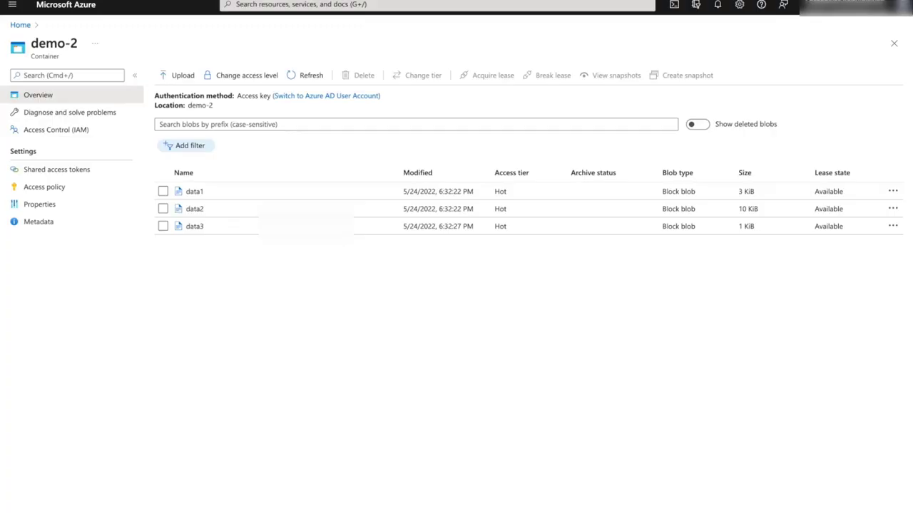
In Microsoft Azure, refresh the demo-2 container and check for the restored object try_data3.
click(303, 80)
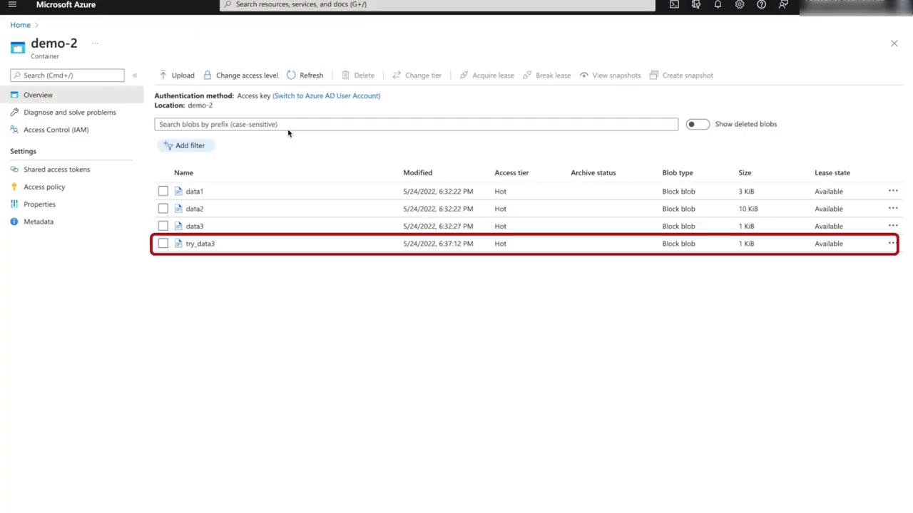
drag(217, 245, 185, 246)
click(214, 280)
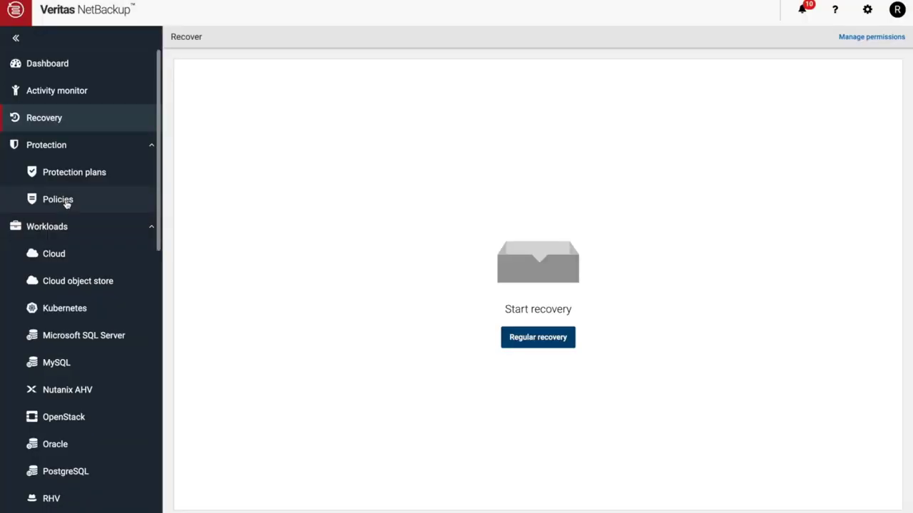
In NetBackup, view the policies, then start a regular recovery with the policy type Cloud-Object-Store.
click(65, 201)
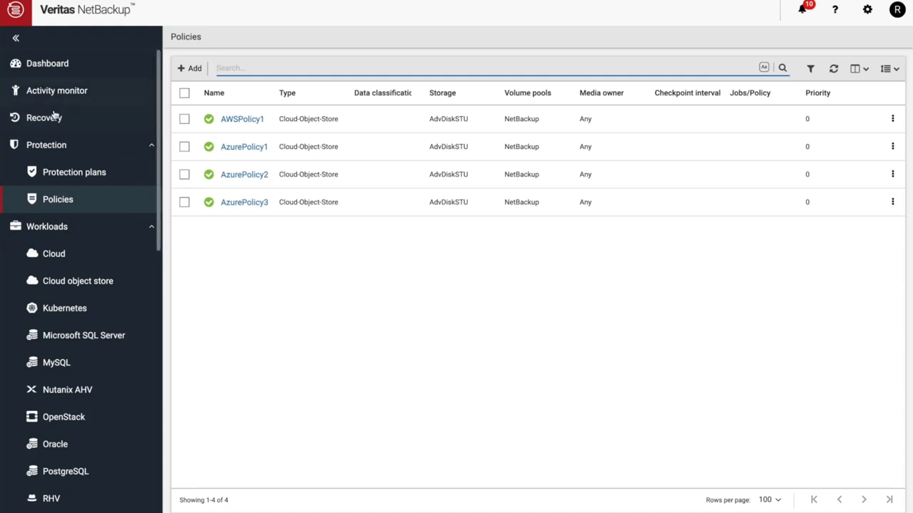
click(61, 118)
click(559, 344)
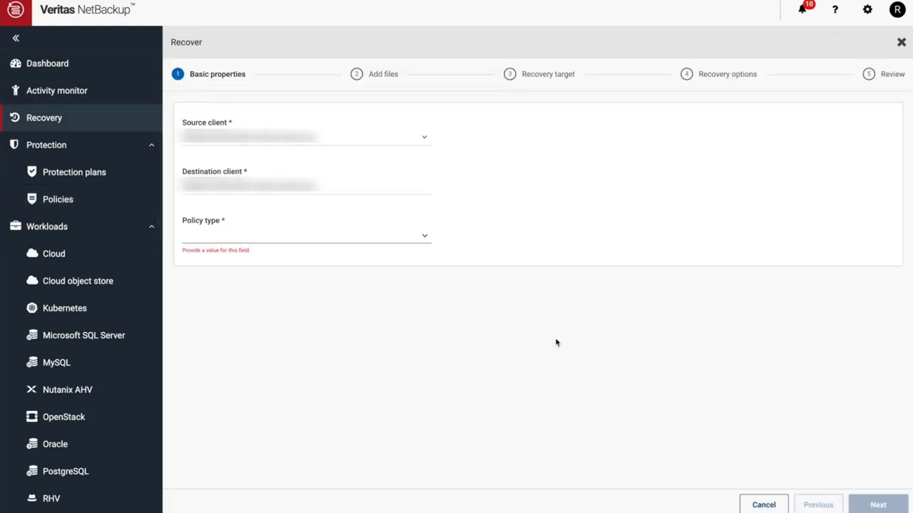
click(348, 241)
click(325, 307)
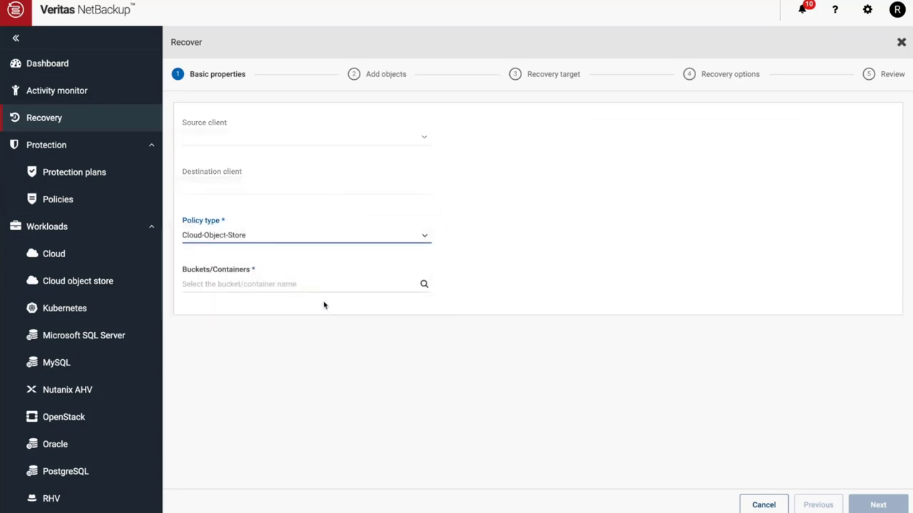
Choose the Amazon bucket shree-test of AWSAccount1 as the recovery source and proceed to adding objects.
click(319, 293)
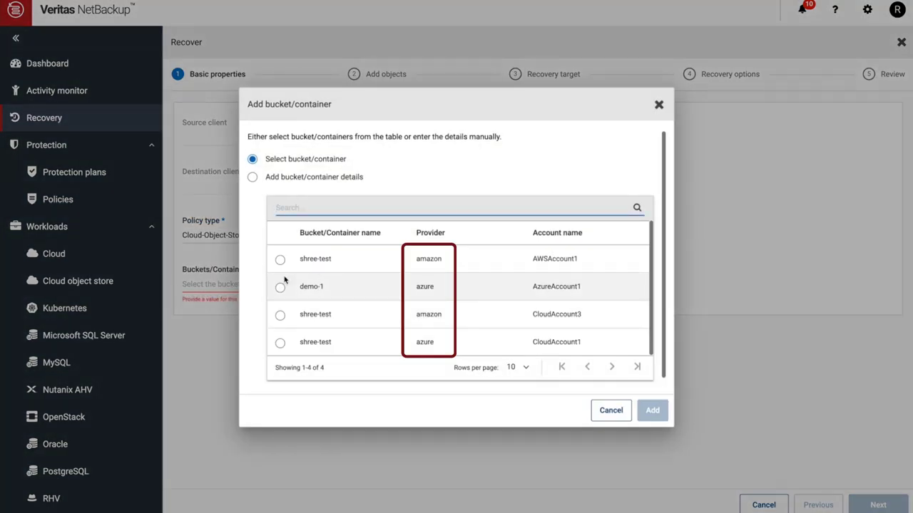
click(280, 289)
click(279, 261)
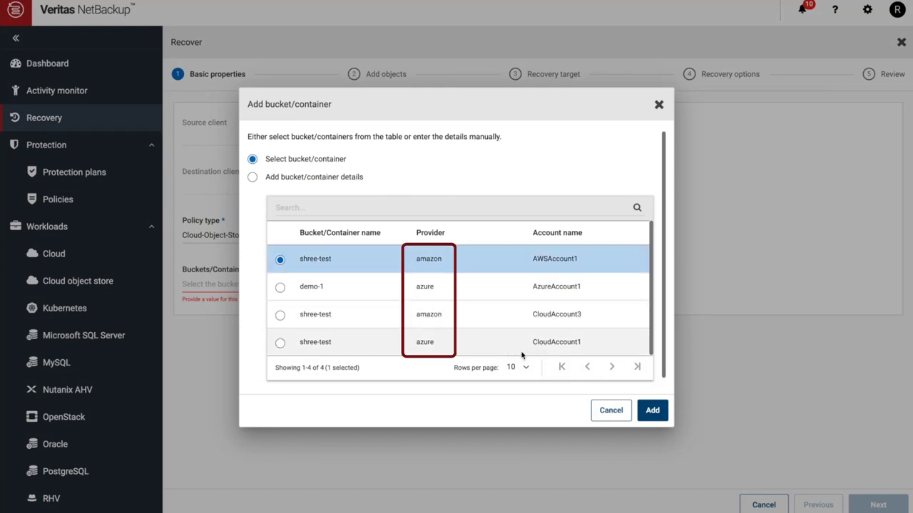
click(651, 410)
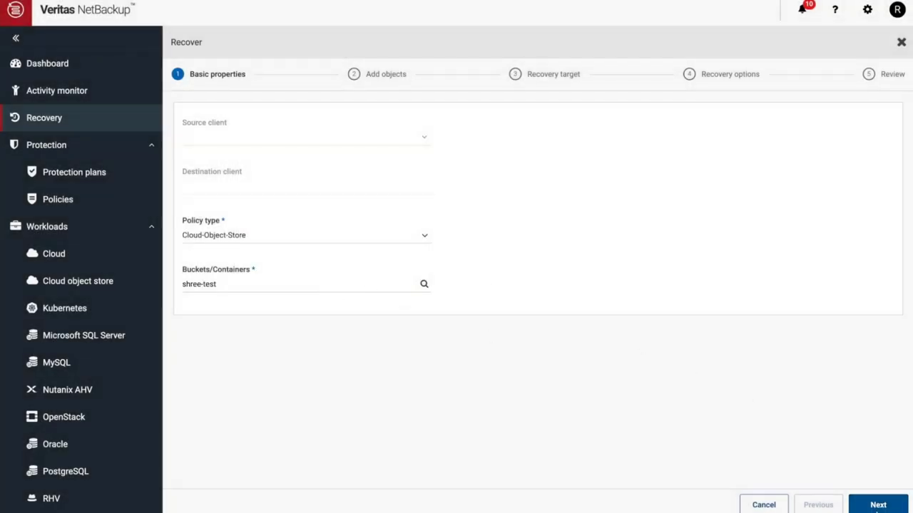
click(877, 506)
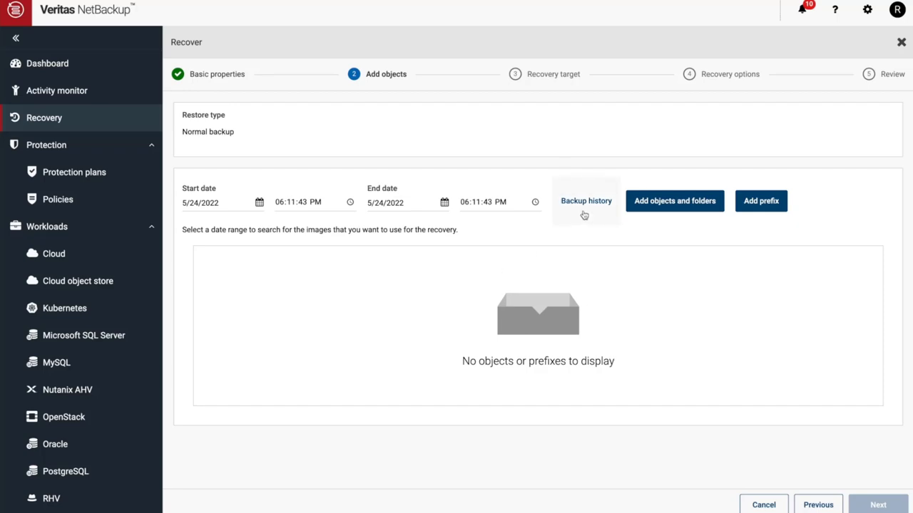
Select the full AWSPolicy1 image from the backup history and add the object data1.orig for recovery.
click(583, 212)
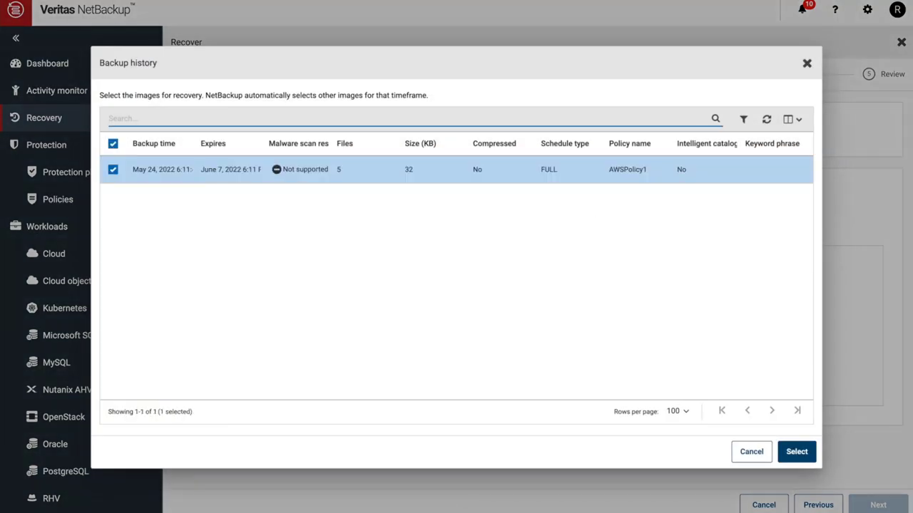
click(796, 452)
click(673, 202)
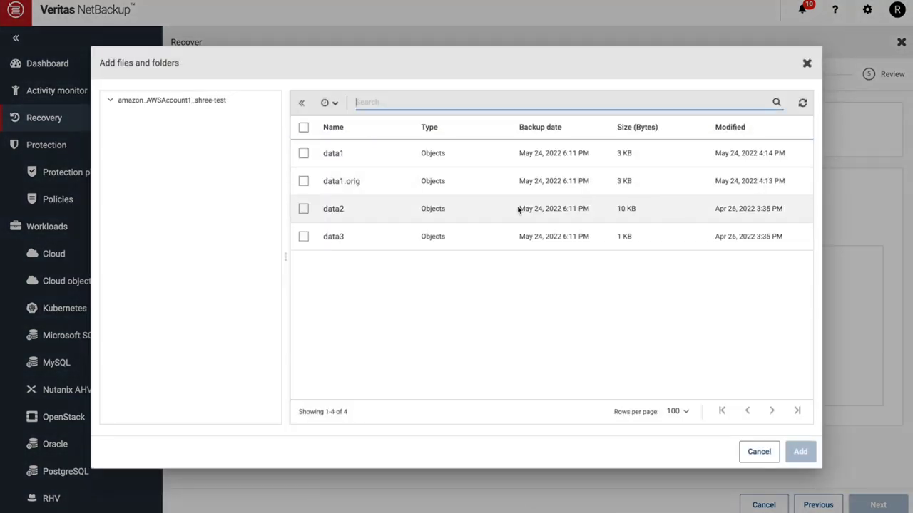
click(303, 182)
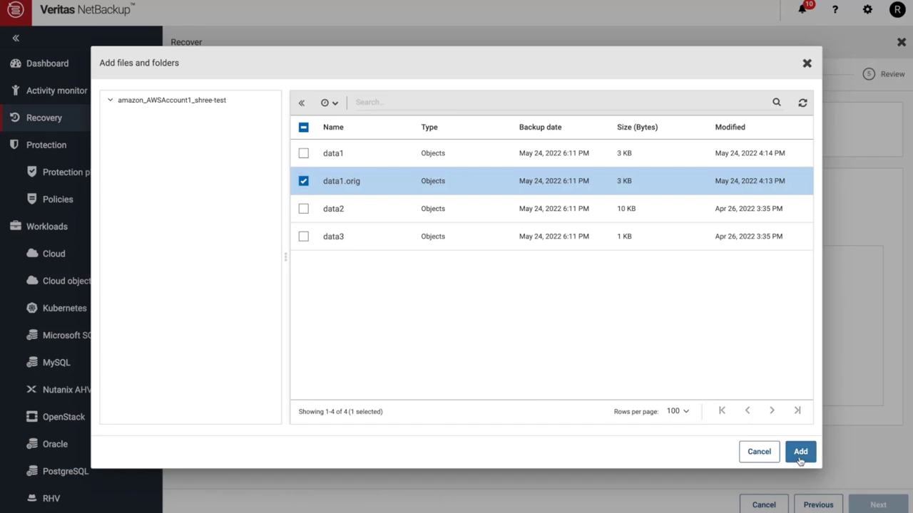
click(800, 450)
Proceed to the recovery target and add the prefix new_ for restoring to the original bucket.
click(856, 503)
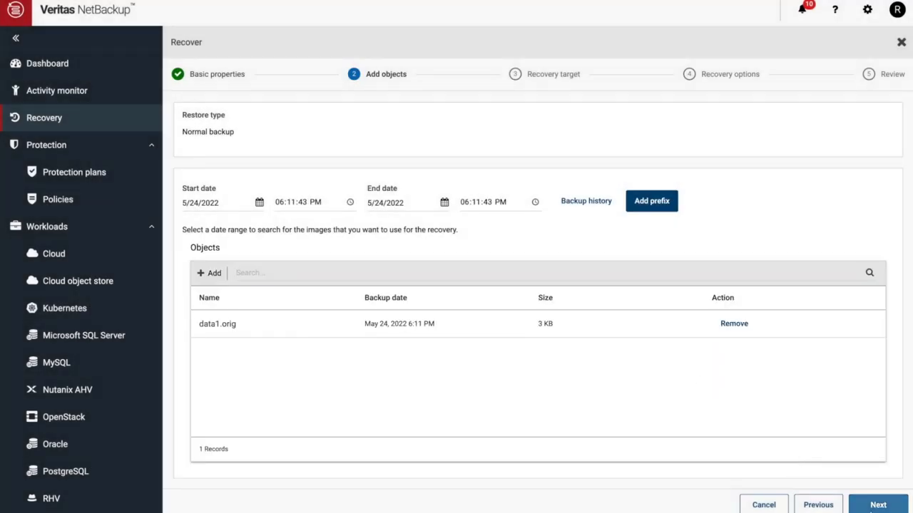
click(225, 227)
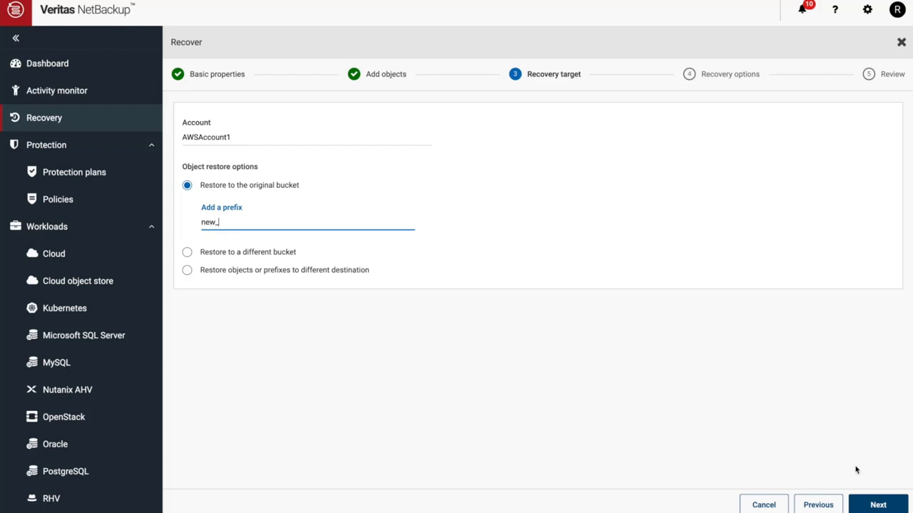
click(874, 504)
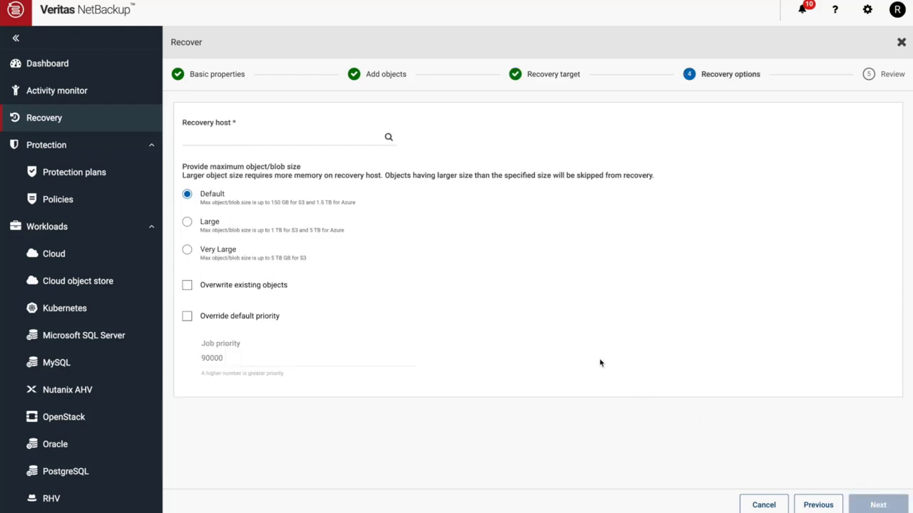
Select the available recovery host for the AWS restore and start the recovery of data1.orig.
click(355, 145)
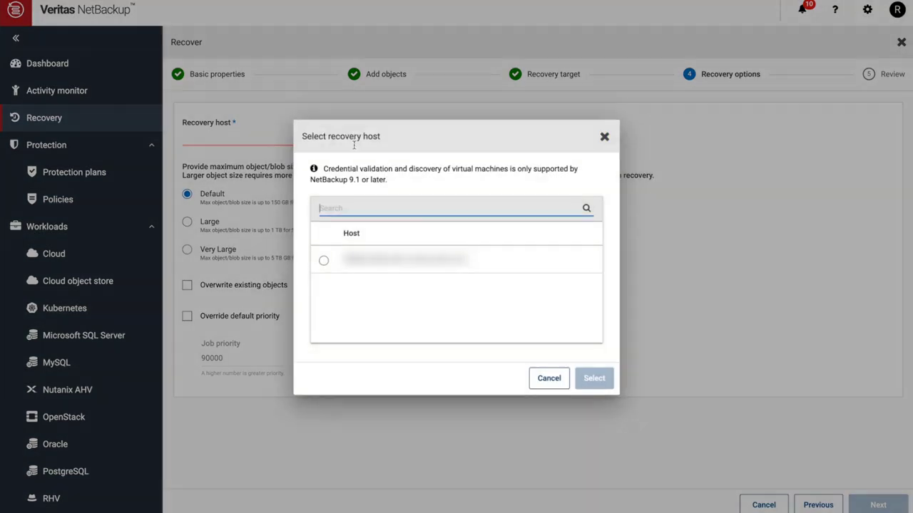
click(323, 262)
click(604, 378)
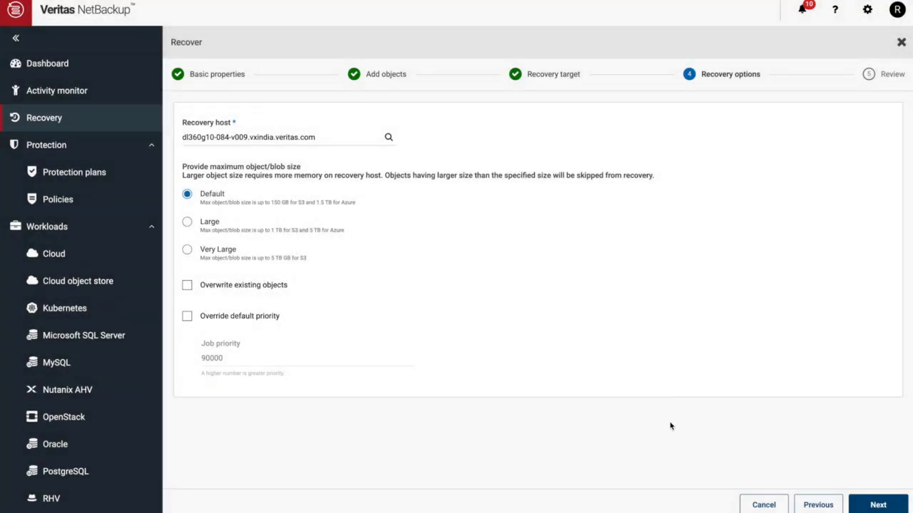
click(875, 505)
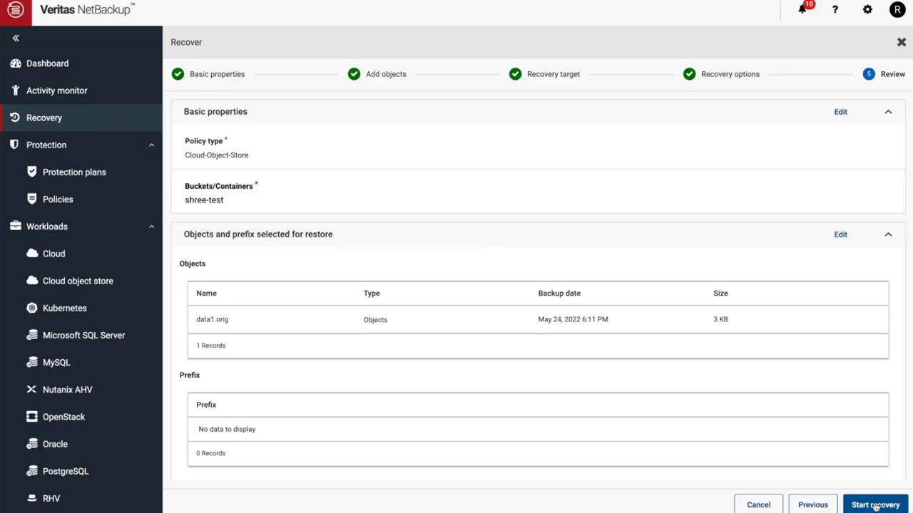
click(875, 505)
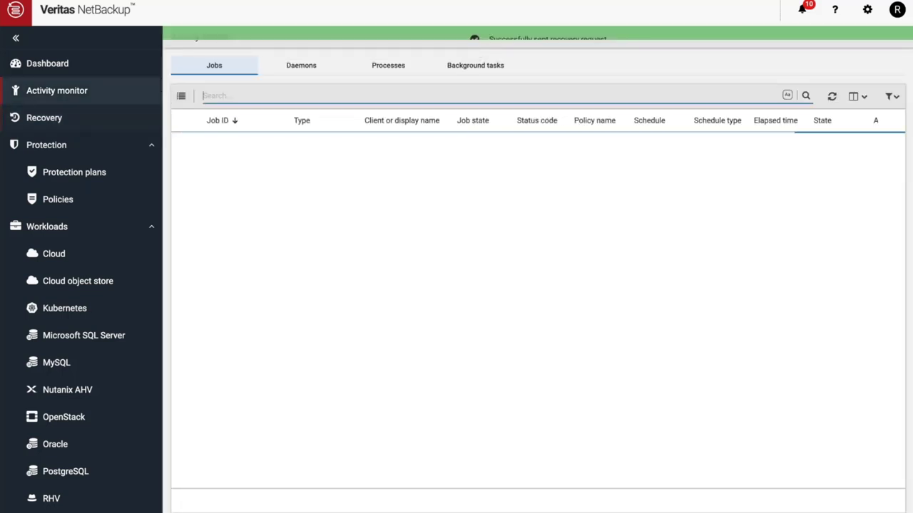
Open the data1.orig restore job in the activity monitor and examine its file list and detailed log.
click(261, 140)
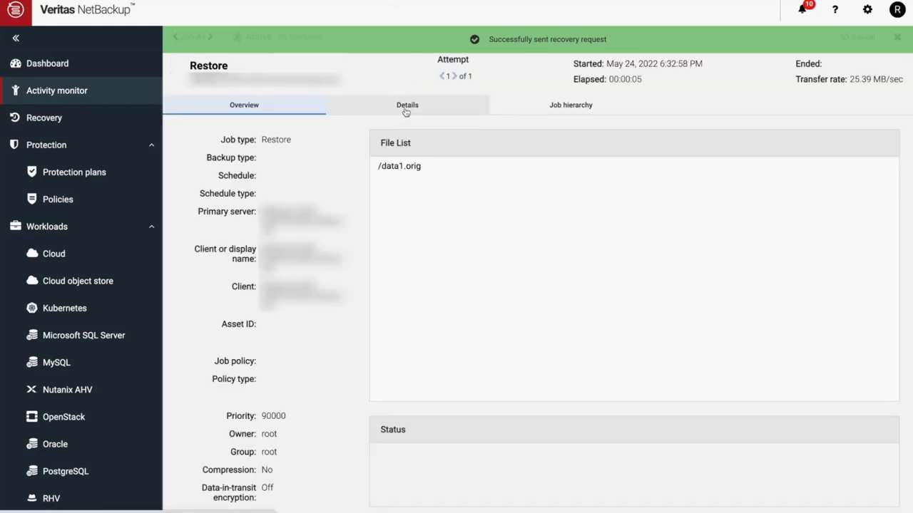
click(406, 110)
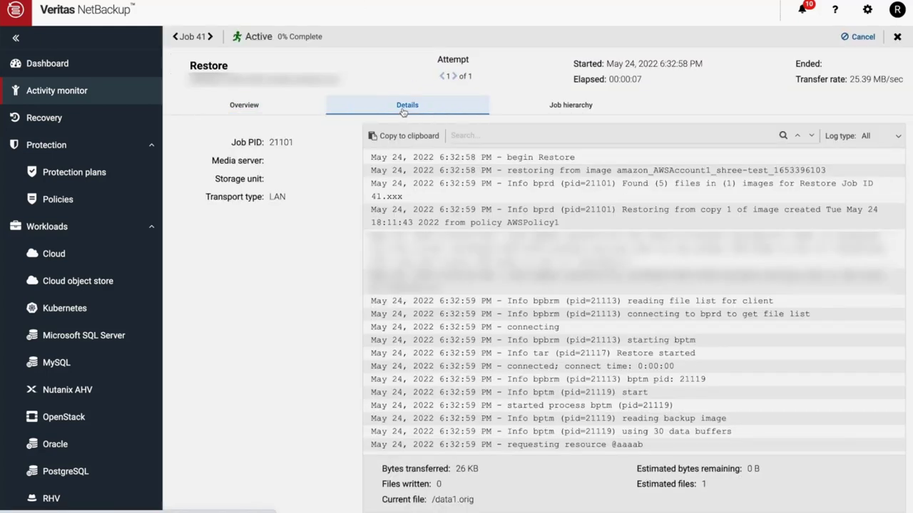
click(280, 108)
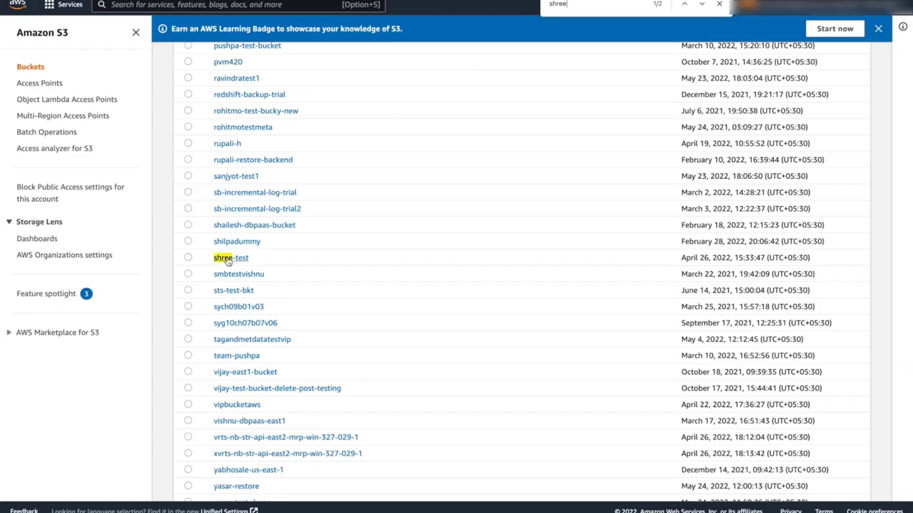
Open the shree-test bucket in Amazon S3 and check for the restored object new_data1.orig.
click(228, 261)
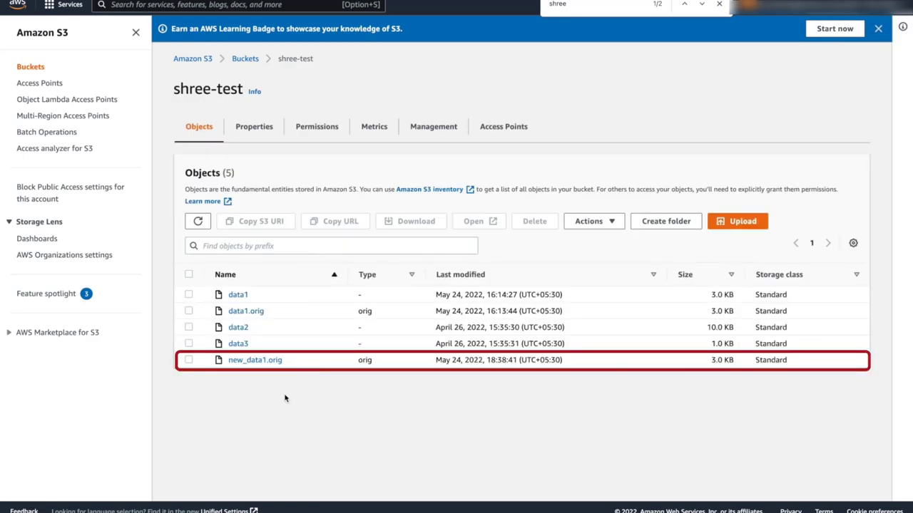
drag(286, 362, 234, 361)
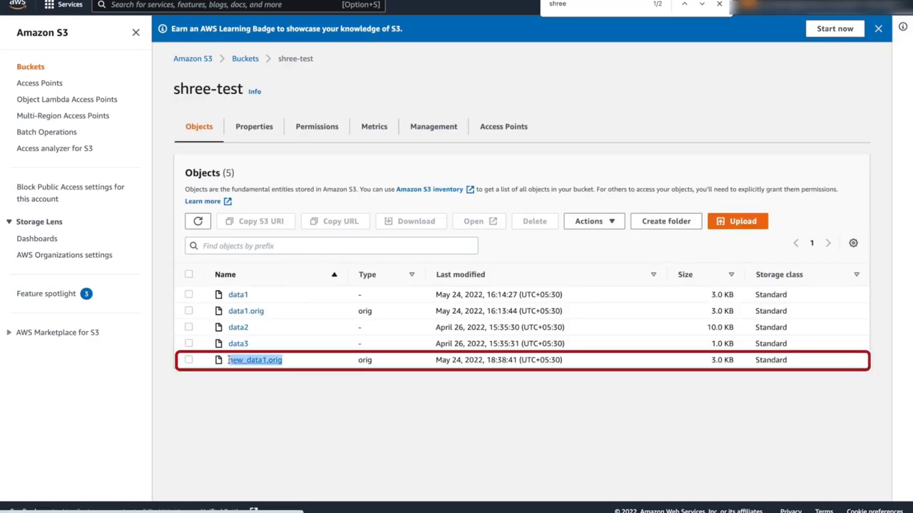
click(270, 398)
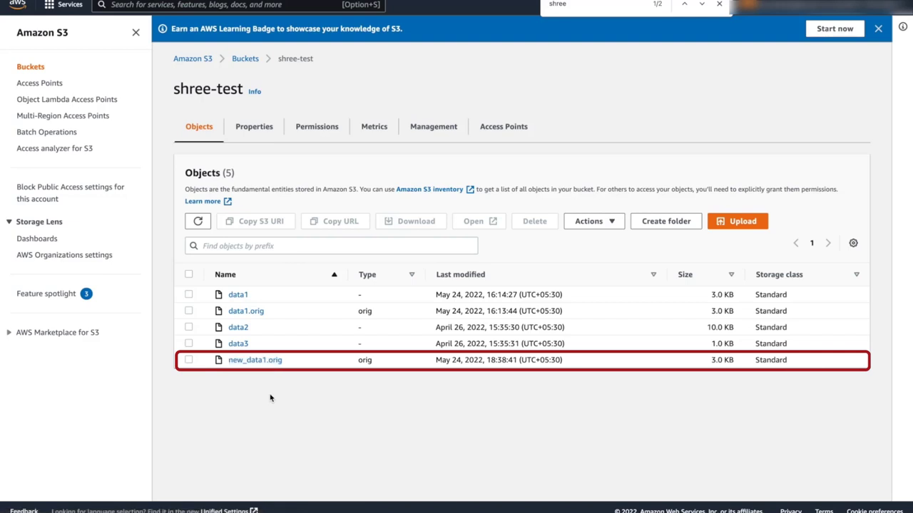